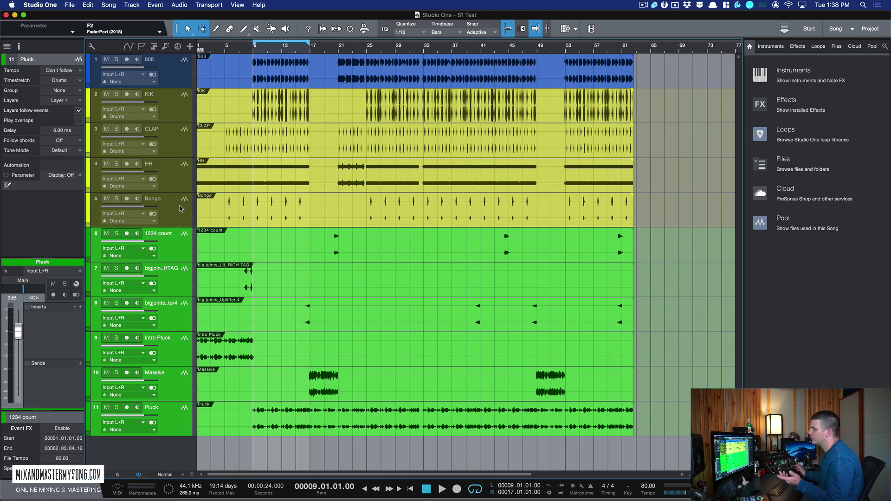
Select the tracks from KIK through Bongo and show the mixing console
{"action": "left_click", "coordinate": [174, 68]}
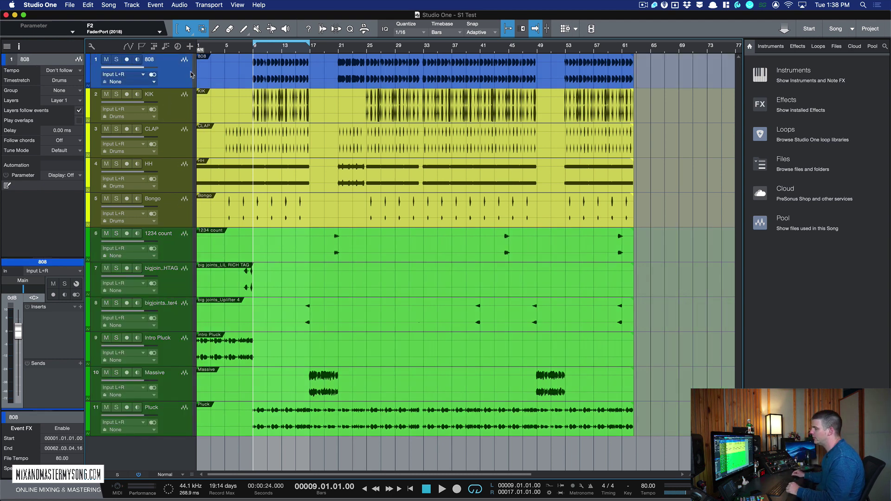
{"action": "left_click", "coordinate": [180, 98]}
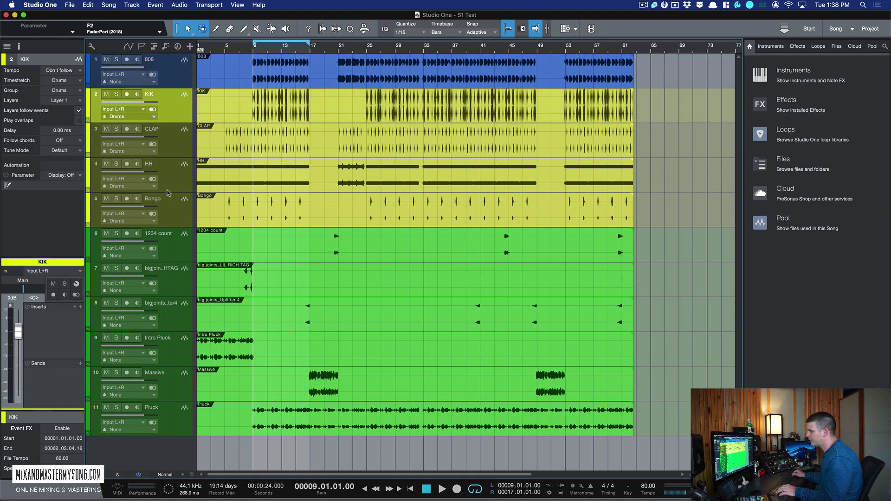
{"action": "left_click", "coordinate": [167, 204], "text": "shift"}
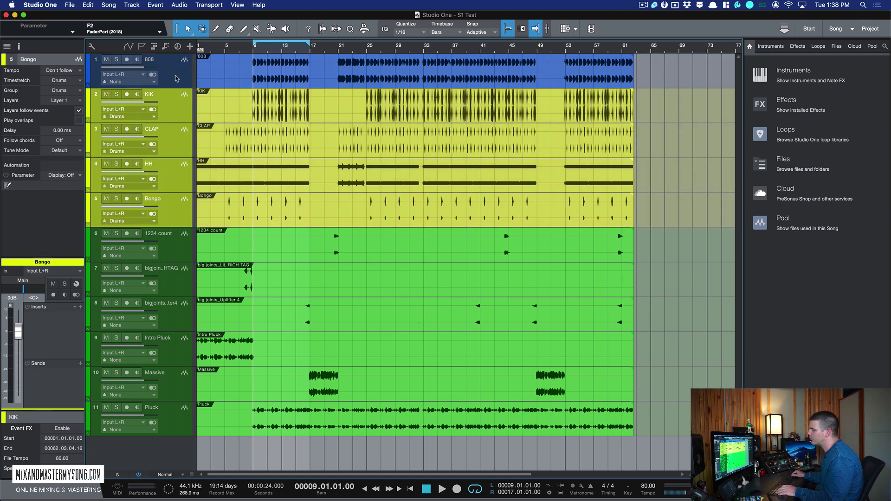
{"action": "left_click", "coordinate": [176, 78]}
{"action": "left_click", "coordinate": [179, 203]}
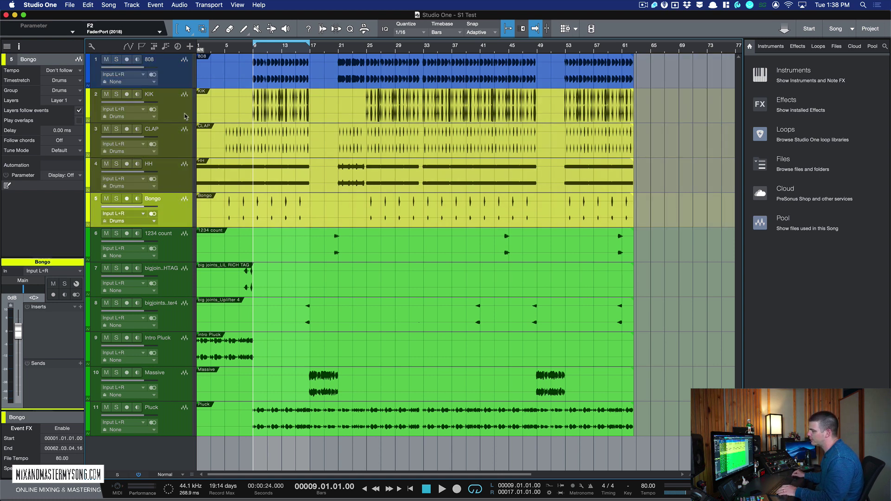
{"action": "left_click", "coordinate": [185, 116], "text": "shift"}
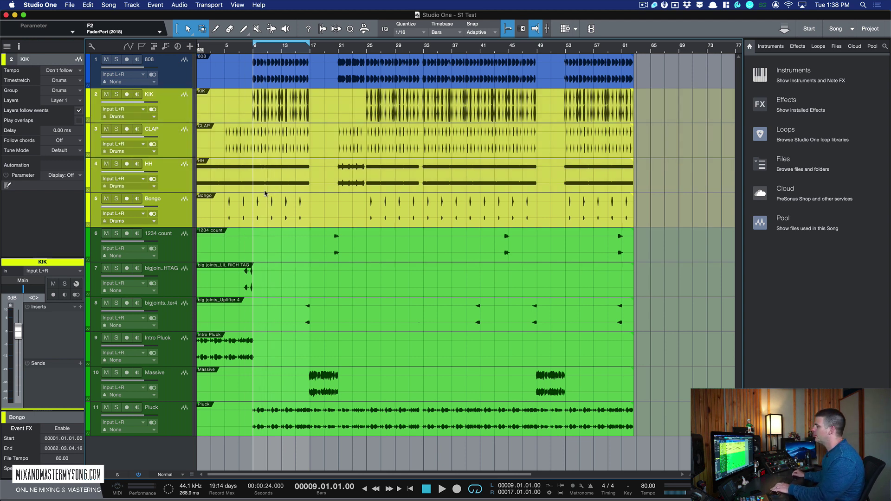
{"action": "key", "text": "F3"}
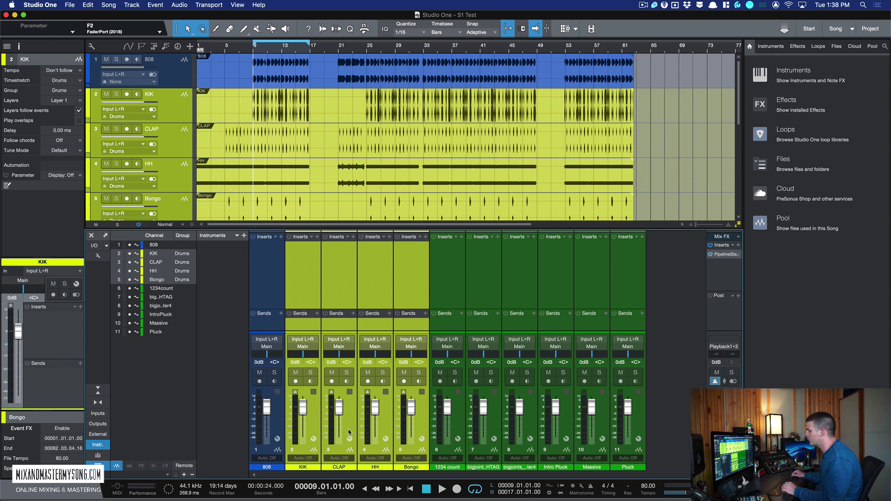
Add a bus for the selected KIK, CLAP, HH and Bongo channels
{"action": "right_click", "coordinate": [421, 424]}
{"action": "left_click", "coordinate": [417, 426]}
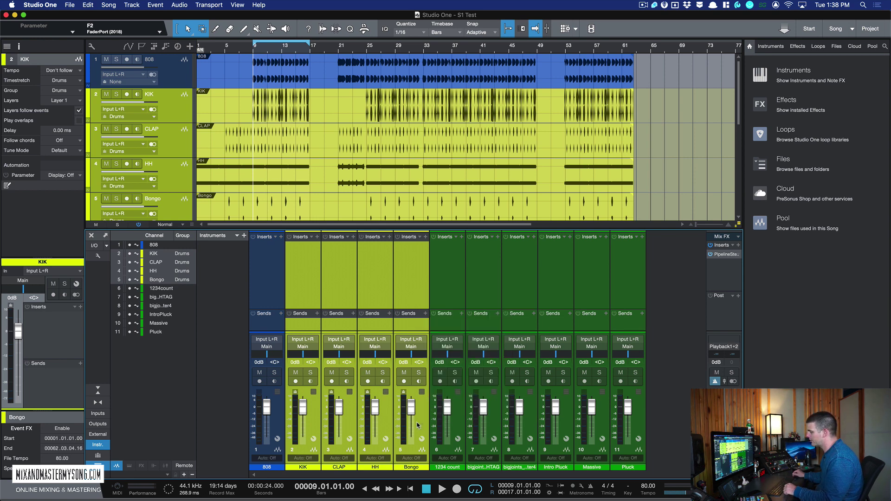
{"action": "left_click", "coordinate": [421, 425]}
{"action": "left_click", "coordinate": [301, 427], "text": "shift"}
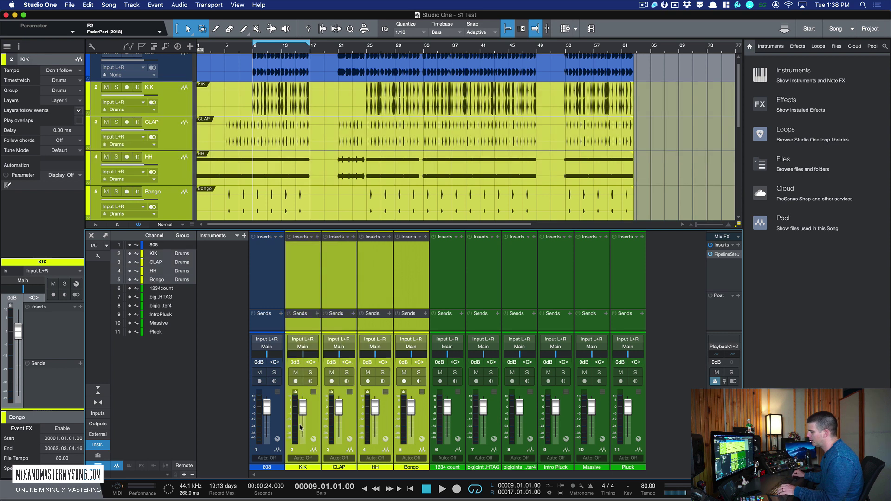
{"action": "right_click", "coordinate": [424, 419]}
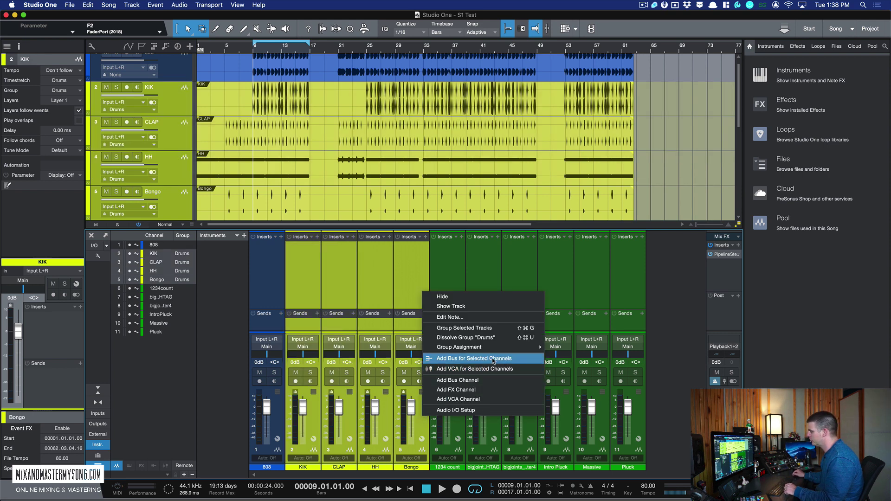
{"action": "left_click", "coordinate": [493, 359]}
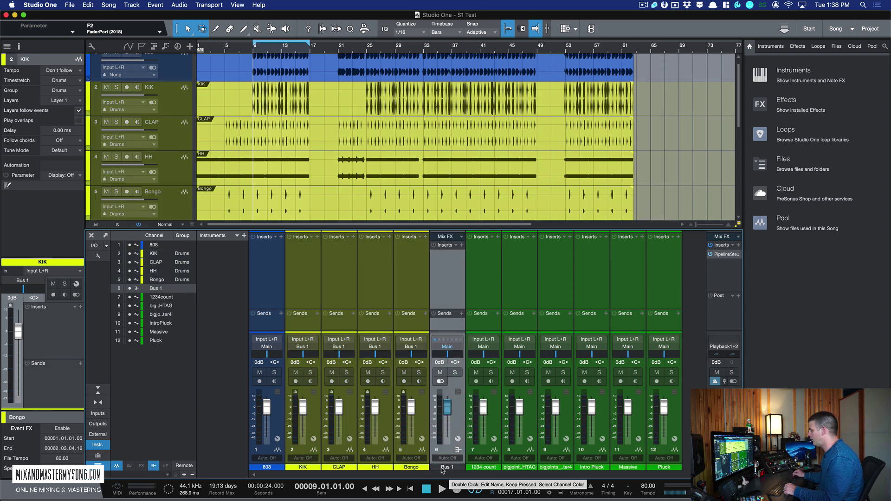
Rename the new bus channel as Drum Bus
{"action": "double_click", "coordinate": [443, 468]}
{"action": "type", "text": "Dru"}
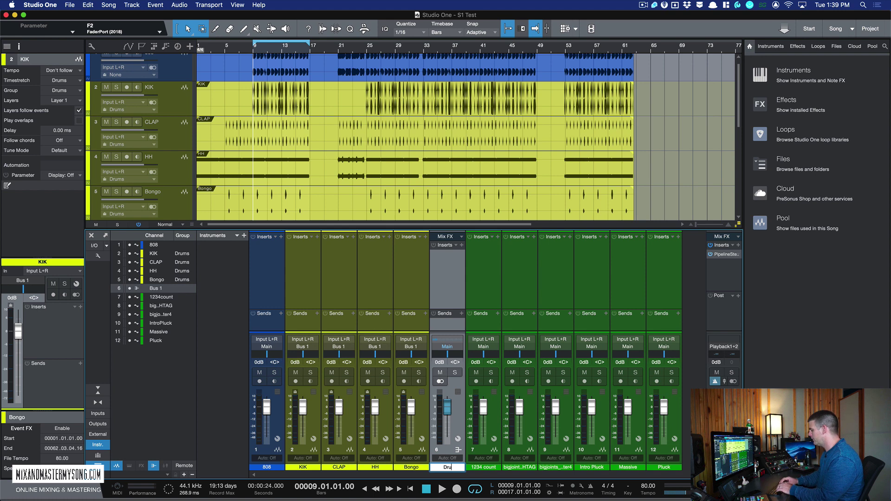
{"action": "type", "text": "m Bus"}
{"action": "key", "text": "Return"}
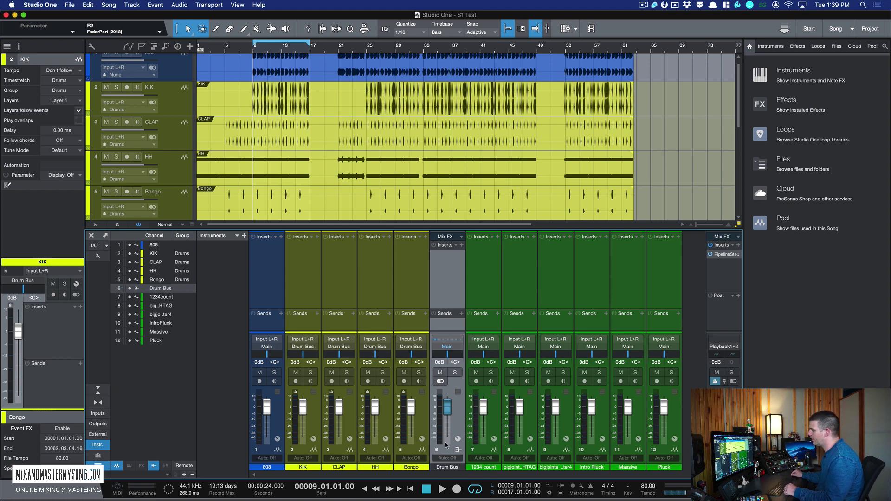
Select only the HH and Bongo channels in the console and add a separate bus for them
{"action": "left_click", "coordinate": [312, 447]}
{"action": "left_click", "coordinate": [344, 448]}
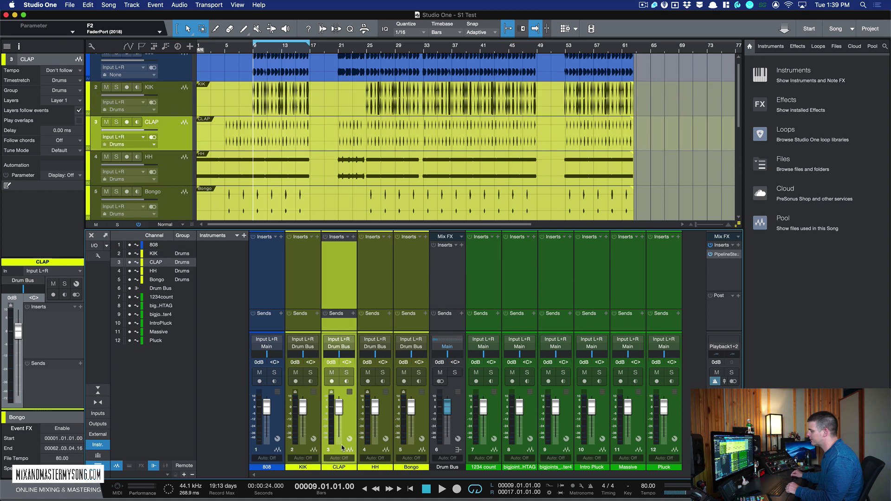
{"action": "left_click", "coordinate": [386, 440]}
{"action": "left_click", "coordinate": [385, 440]}
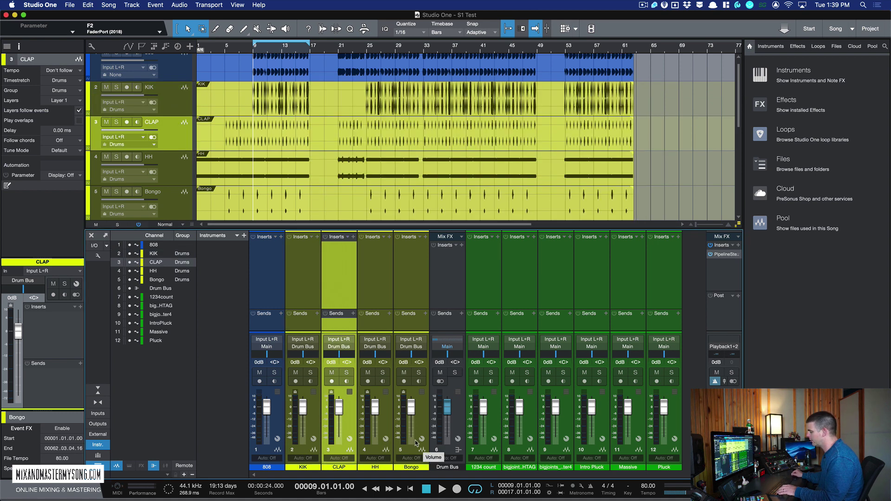
{"action": "left_click", "coordinate": [298, 440]}
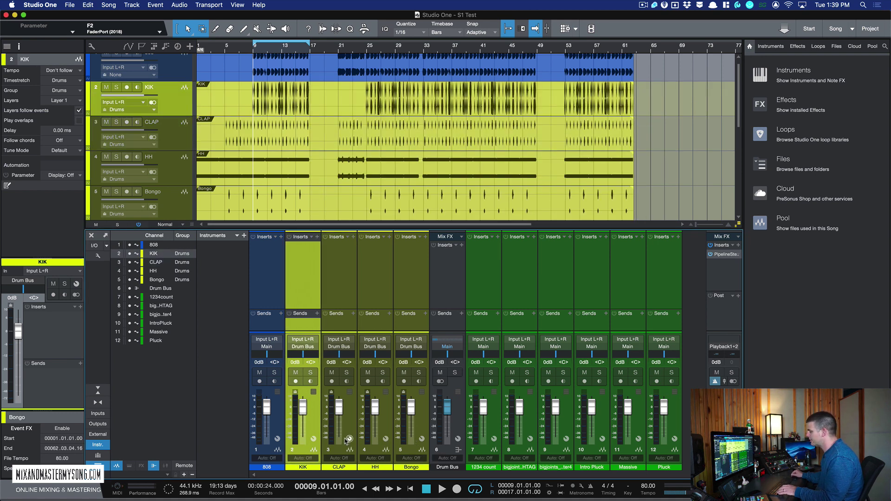
{"action": "left_click", "coordinate": [370, 445]}
{"action": "left_click", "coordinate": [411, 449], "text": "shift"}
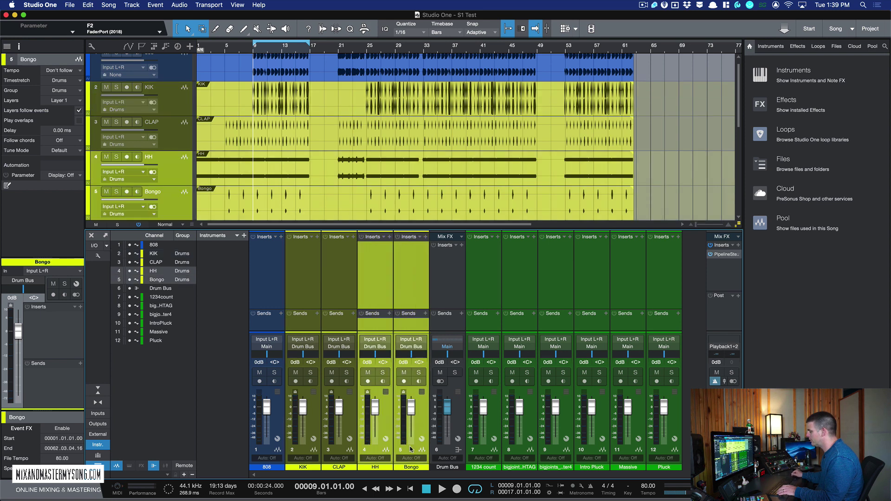
{"action": "right_click", "coordinate": [410, 449]}
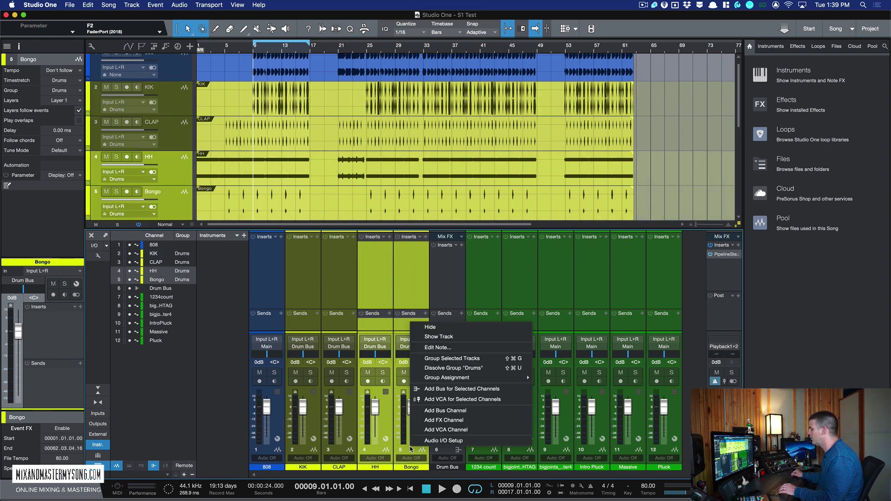
{"action": "left_click", "coordinate": [456, 392]}
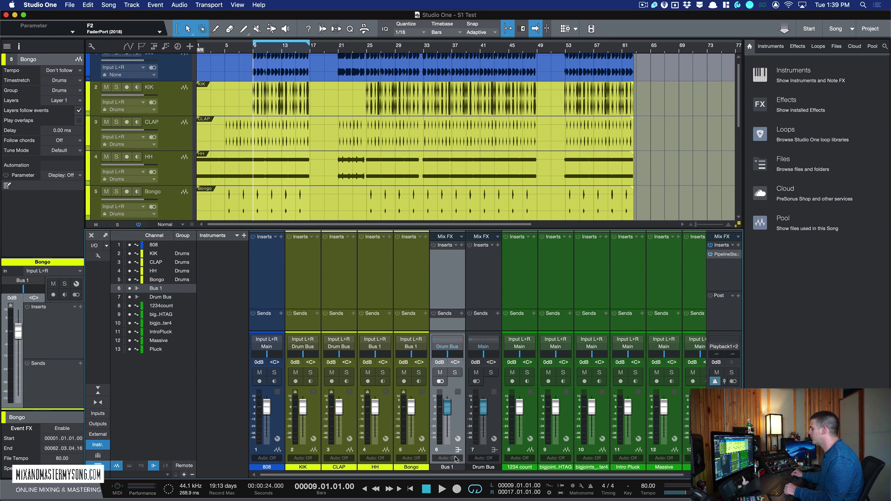
Rename the bus fed by HH and Bongo as Hi Perc
{"action": "double_click", "coordinate": [447, 467]}
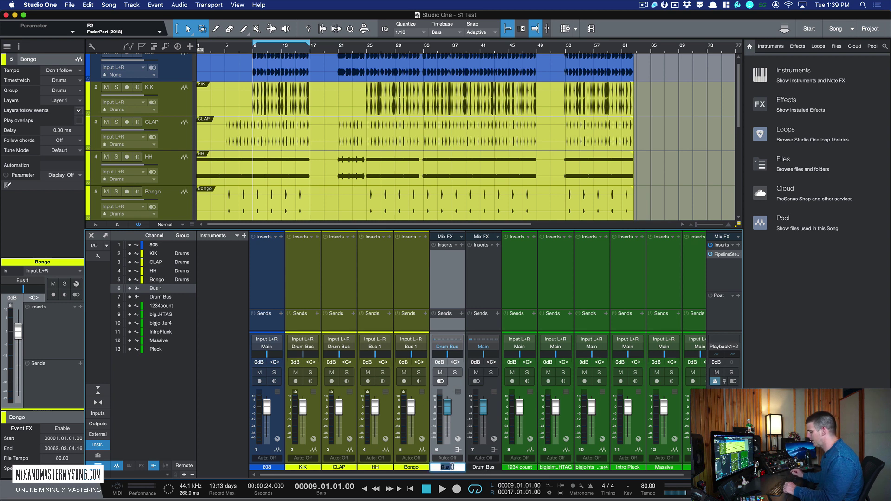
{"action": "type", "text": "Hi Perc"}
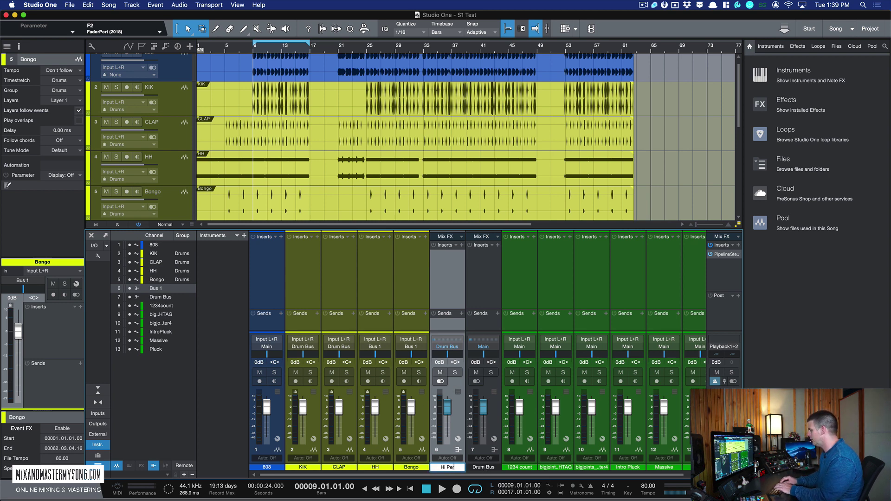
{"action": "key", "text": "Return"}
Route the Hi Perc bus output to Main and place the Drum Bus channel before Hi Perc
{"action": "left_click", "coordinate": [443, 341]}
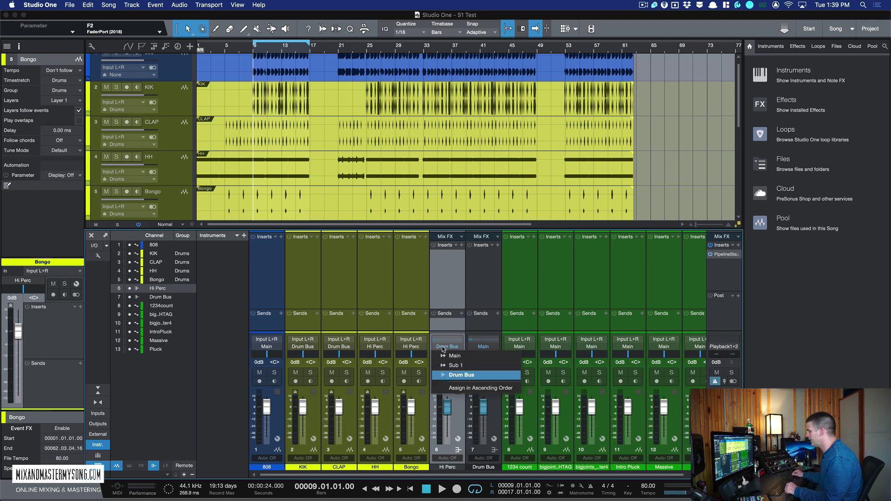
{"action": "left_click", "coordinate": [468, 358]}
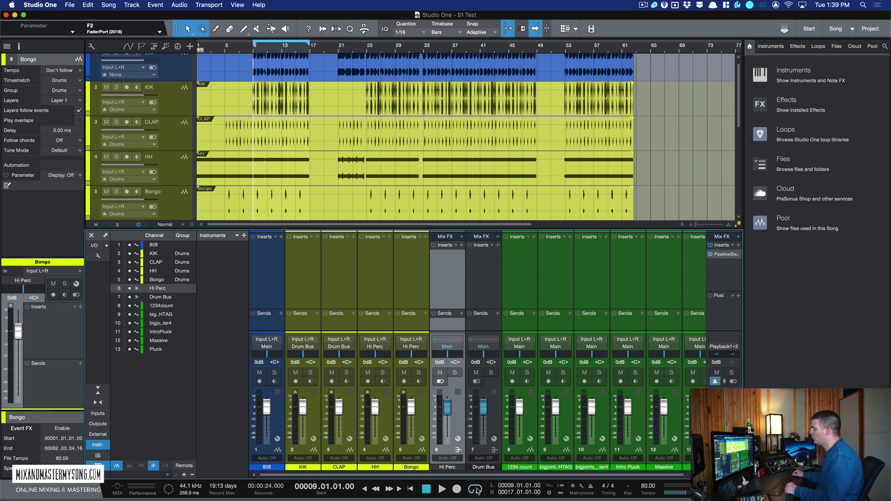
{"action": "left_click", "coordinate": [484, 455]}
{"action": "left_click_drag", "start_coordinate": [484, 456], "coordinate": [437, 455]}
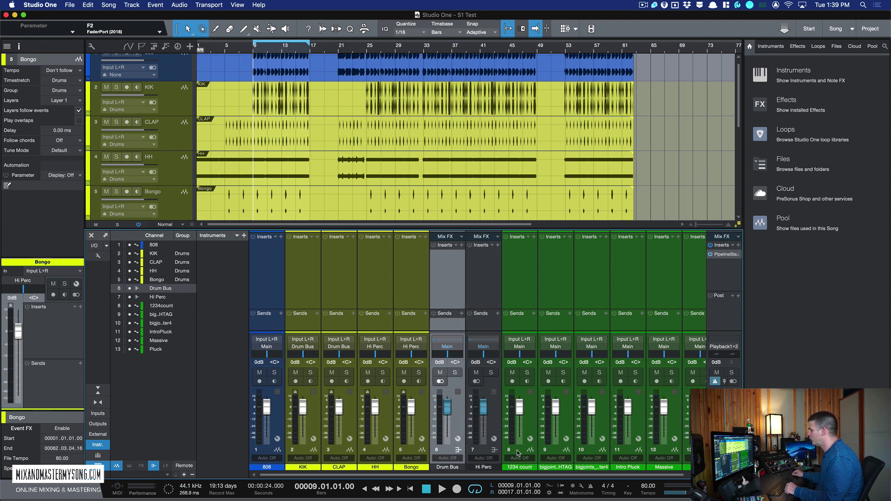
Add a bus for all the green channels from 1234 count through Pluck
{"action": "left_click", "coordinate": [518, 452]}
{"action": "scroll", "coordinate": [533, 452], "scroll_direction": "right", "scroll_amount": 1}
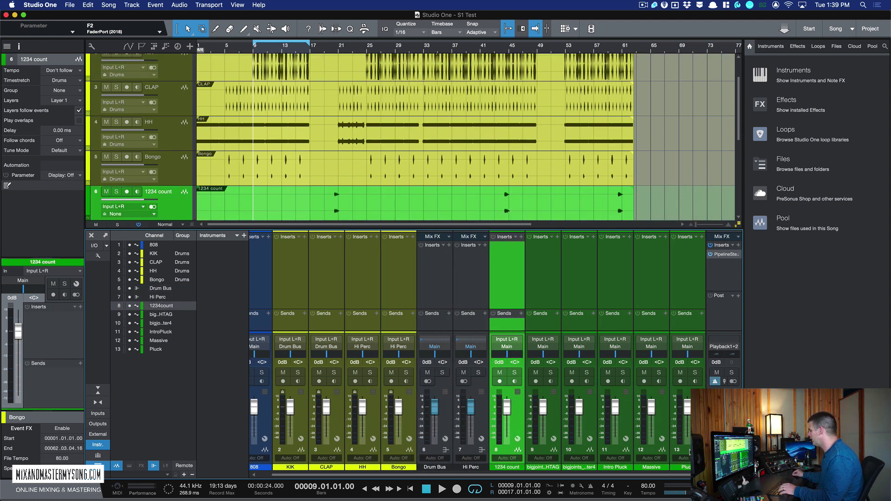
{"action": "left_click", "coordinate": [680, 466], "text": "shift"}
{"action": "right_click", "coordinate": [684, 452]}
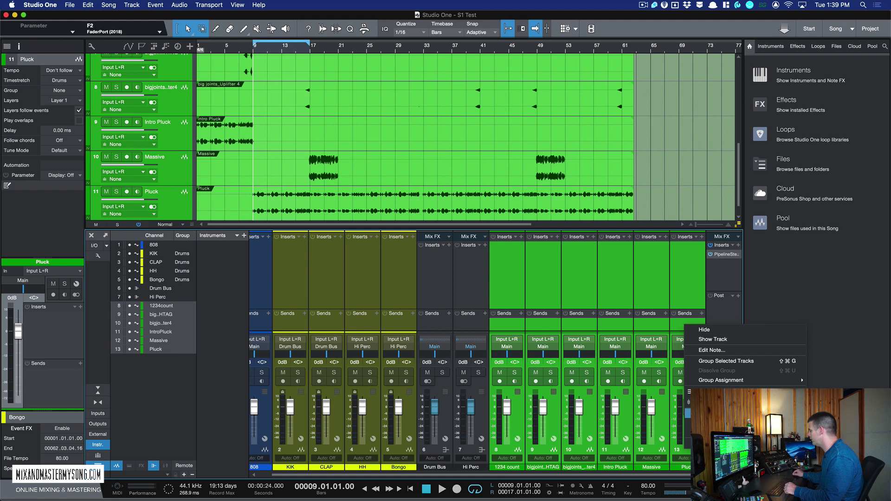
{"action": "left_click", "coordinate": [742, 389]}
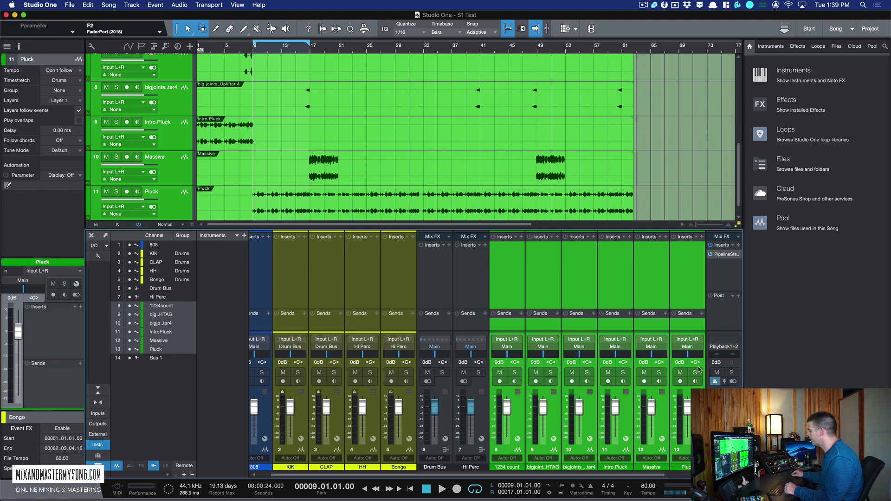
Name the new bus MUSIC and place it between Hi Perc and the 1234 count channel
{"action": "type", "text": "M"}
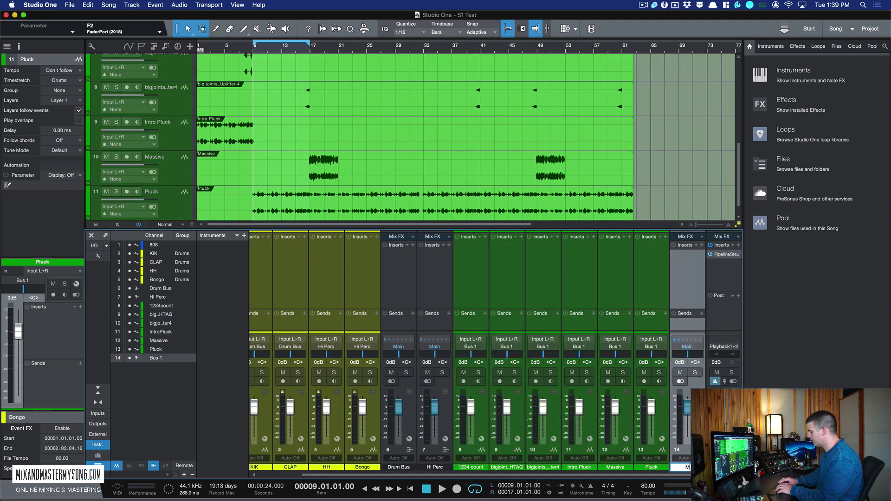
{"action": "type", "text": "USIC"}
{"action": "key", "text": "Return"}
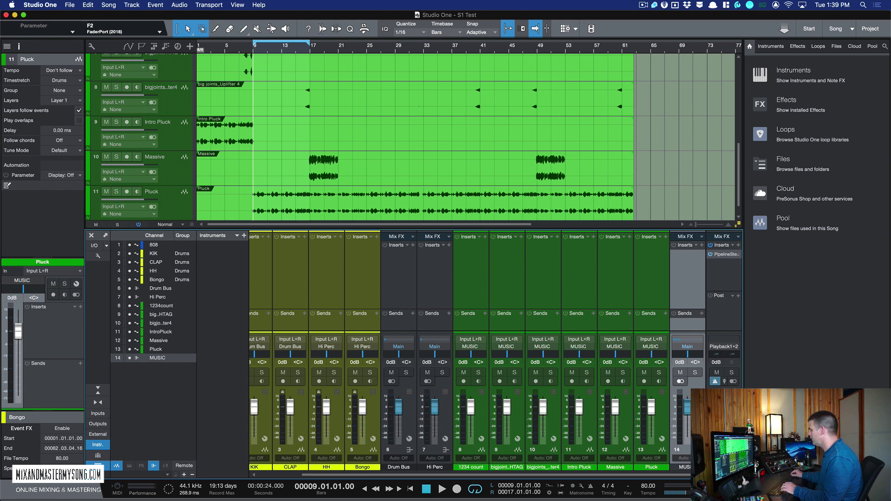
{"action": "left_click_drag", "start_coordinate": [670, 456], "coordinate": [455, 458]}
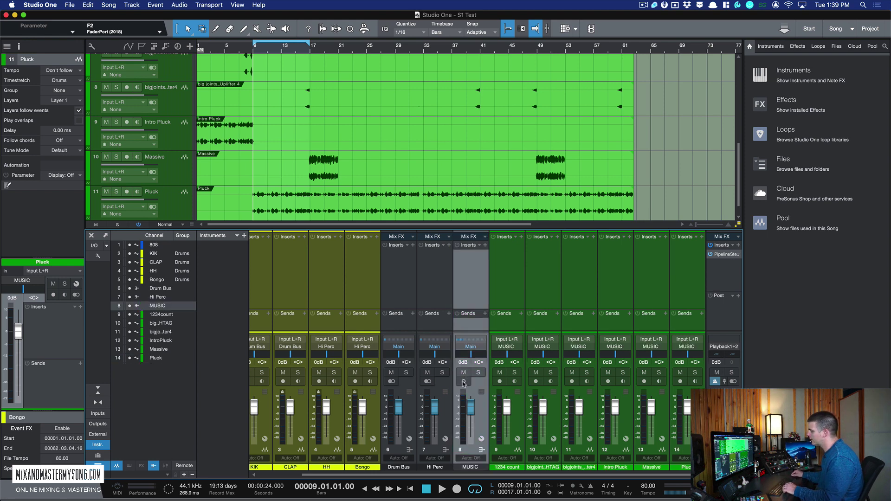
{"action": "scroll", "coordinate": [427, 372], "scroll_direction": "left", "scroll_amount": 3}
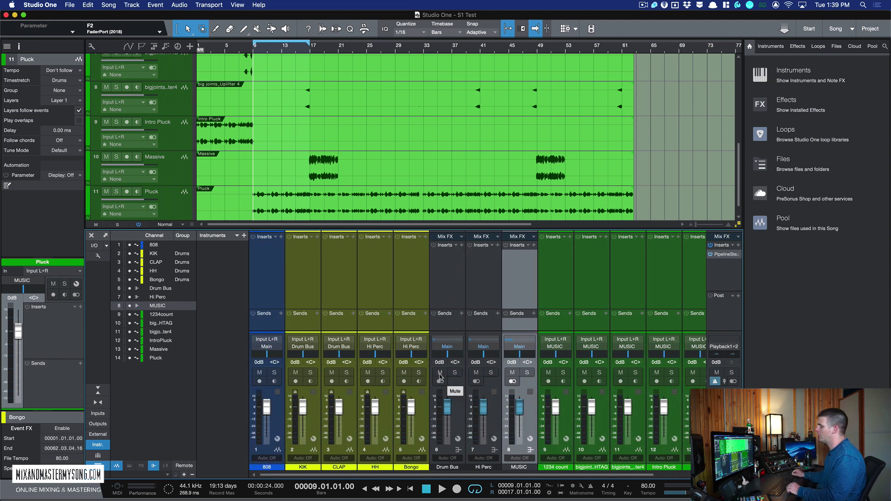
{"action": "left_click", "coordinate": [456, 319]}
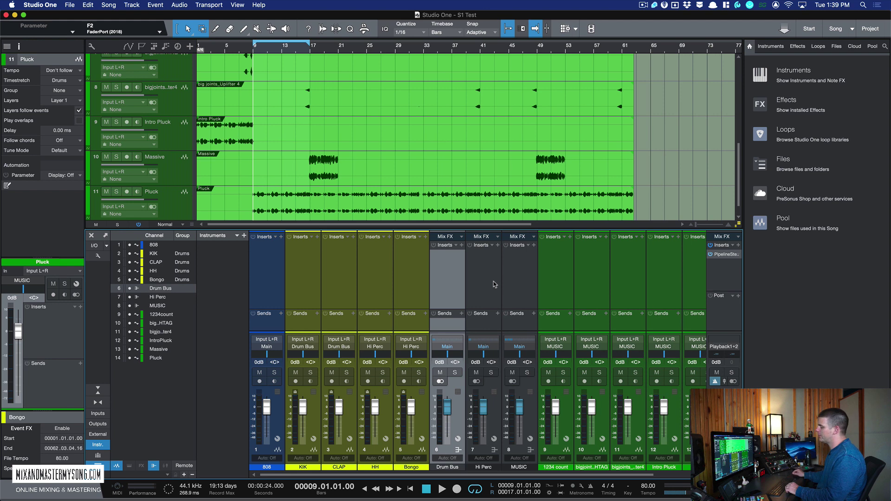
{"action": "left_click", "coordinate": [486, 287]}
{"action": "left_click", "coordinate": [518, 288]}
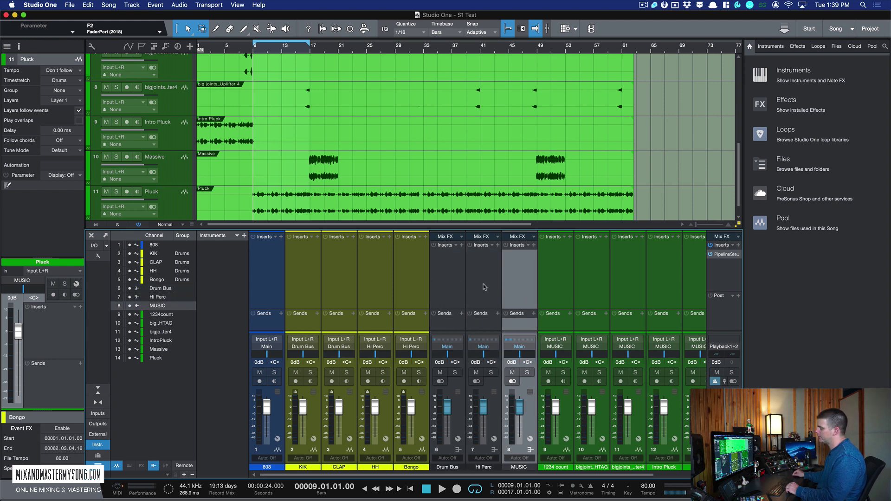
{"action": "left_click", "coordinate": [449, 287]}
{"action": "left_click", "coordinate": [480, 285]}
{"action": "left_click", "coordinate": [518, 287]}
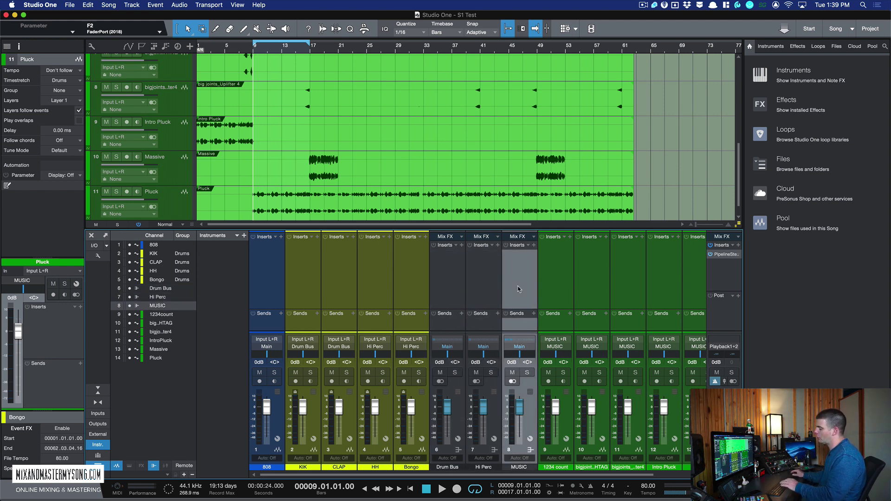
Enlarge the Sends section of the console channels slightly by raising its divider on the Drum Bus
{"action": "left_click", "coordinate": [446, 291]}
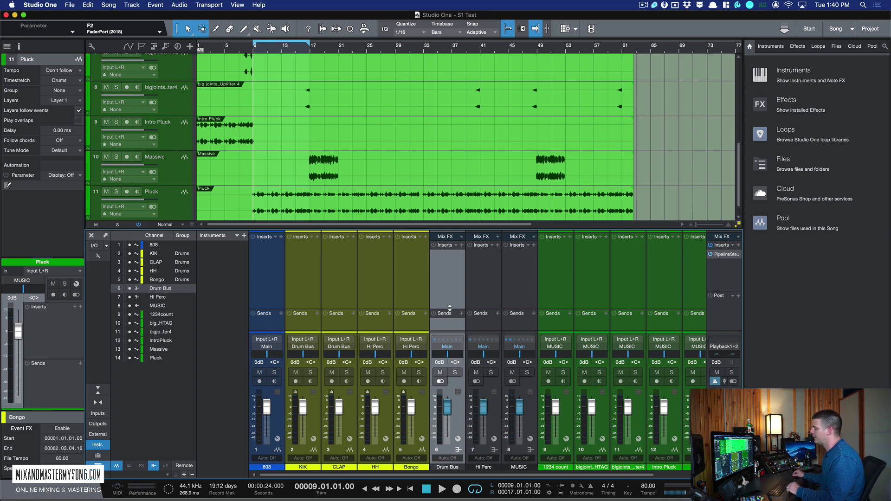
{"action": "left_click_drag", "start_coordinate": [449, 307], "coordinate": [448, 293]}
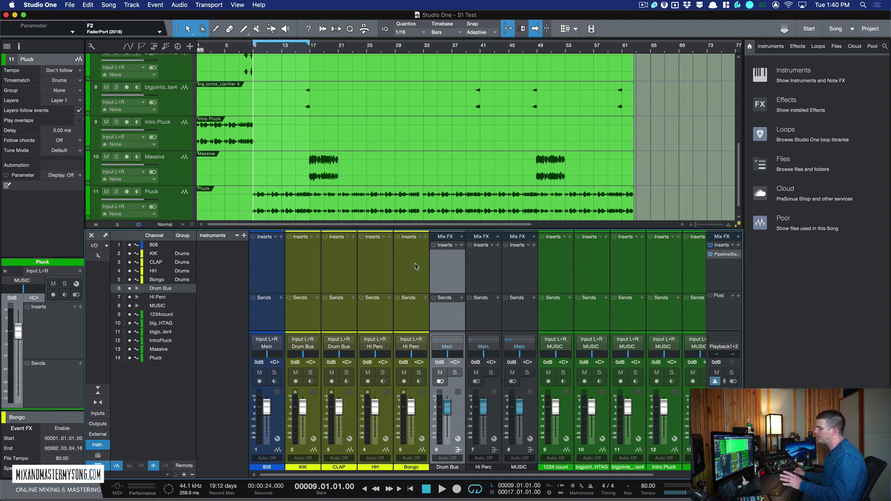
Make the console taller by raising the divider between it and the arrangement, giving the channel Inserts more room
{"action": "left_click", "coordinate": [486, 278]}
{"action": "left_click", "coordinate": [520, 276]}
{"action": "left_click", "coordinate": [438, 258]}
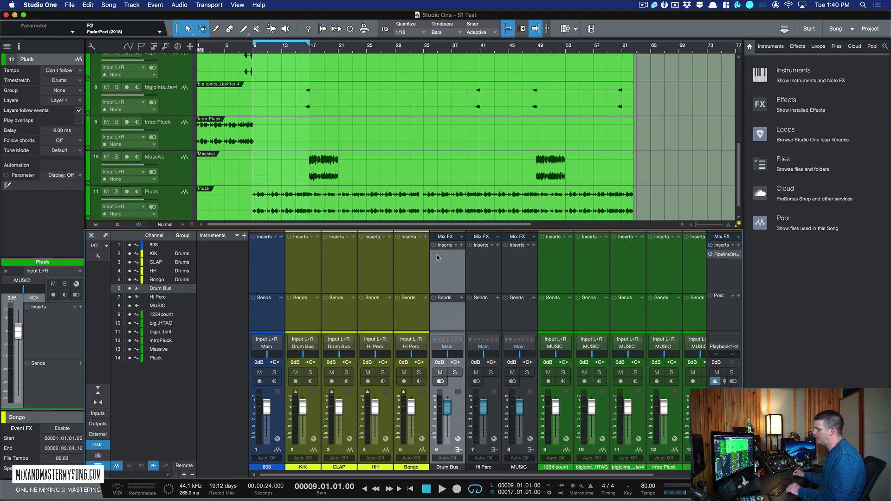
{"action": "left_click_drag", "start_coordinate": [450, 228], "coordinate": [449, 197]}
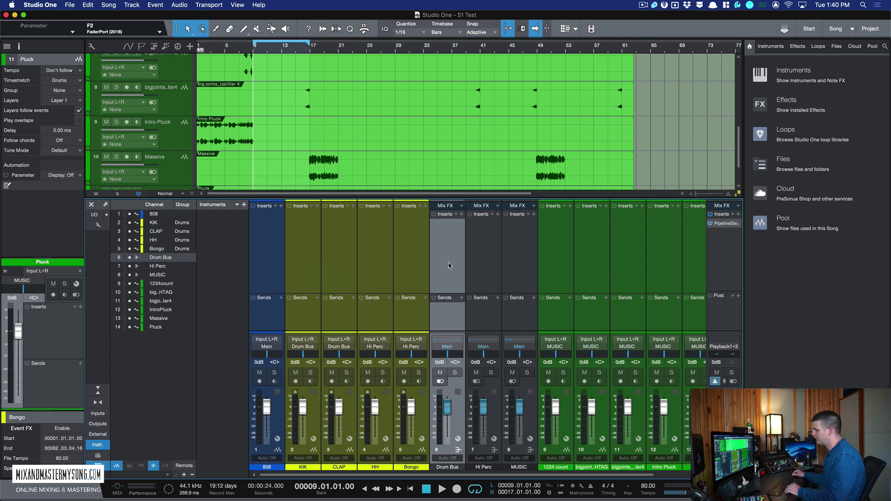
{"action": "left_click", "coordinate": [475, 261]}
{"action": "left_click", "coordinate": [512, 260]}
{"action": "left_click", "coordinate": [465, 258]}
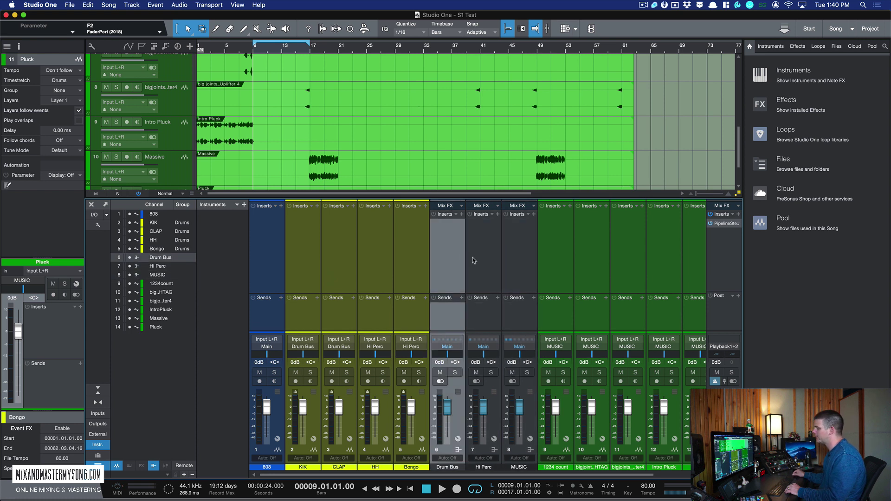
{"action": "left_click", "coordinate": [473, 260]}
{"action": "left_click", "coordinate": [452, 260]}
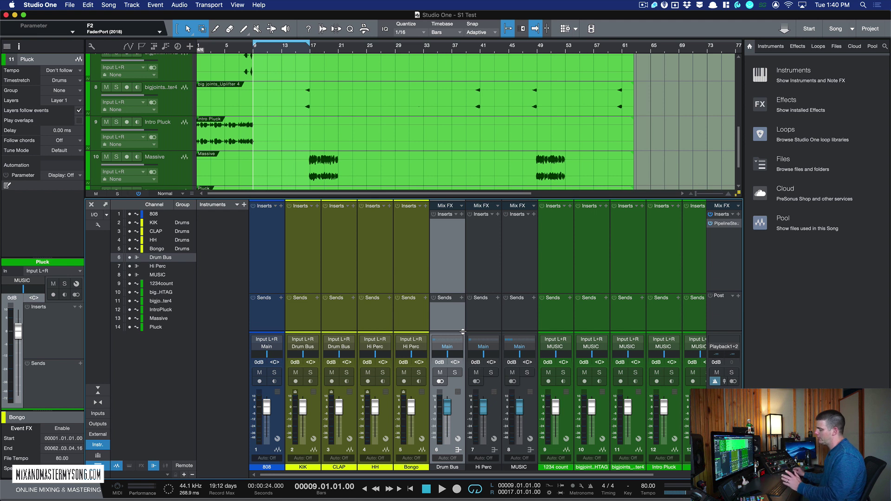
Mute the MUSIC bus and select the Drum Bus channel
{"action": "left_click", "coordinate": [510, 321]}
{"action": "left_click", "coordinate": [512, 373]}
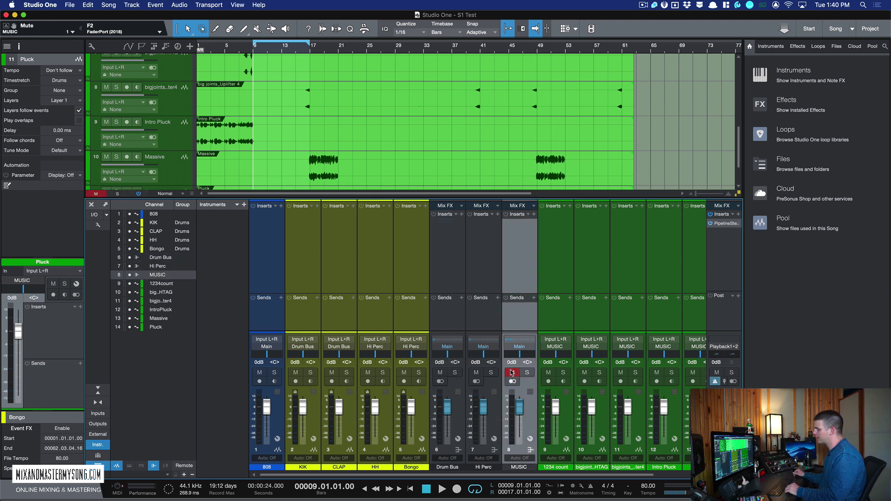
{"action": "left_click", "coordinate": [442, 363]}
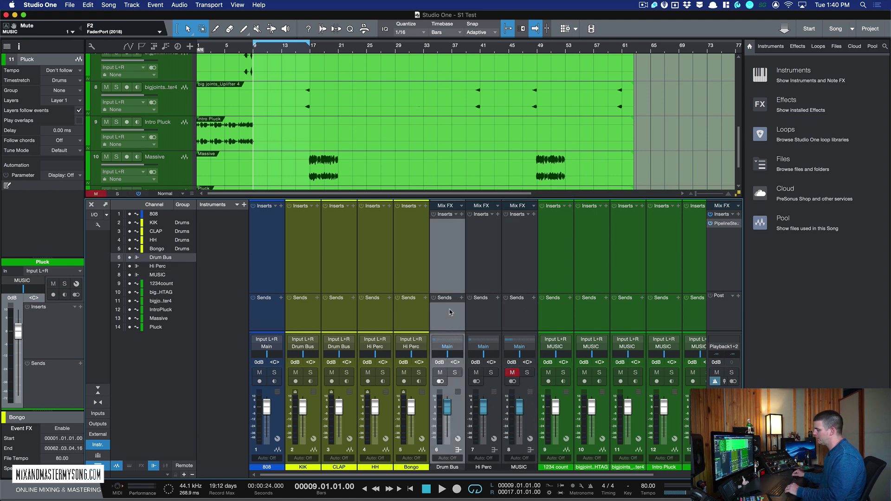
{"action": "left_click", "coordinate": [480, 322]}
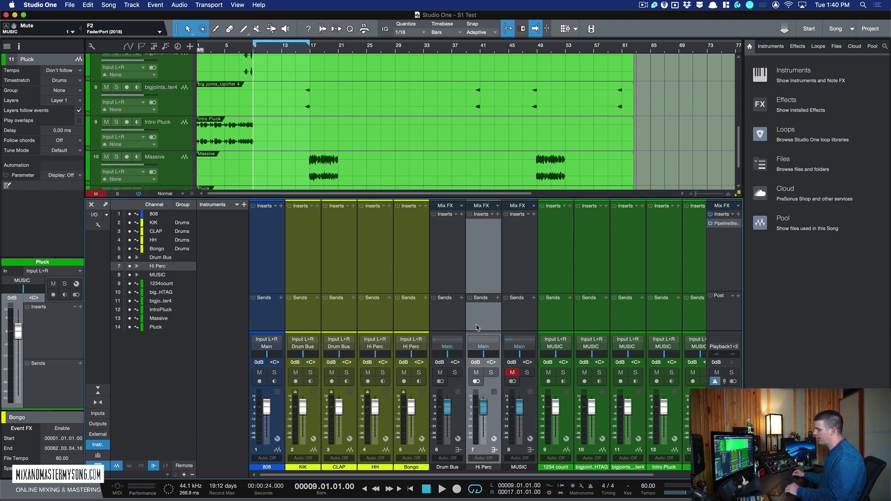
{"action": "left_click", "coordinate": [450, 325]}
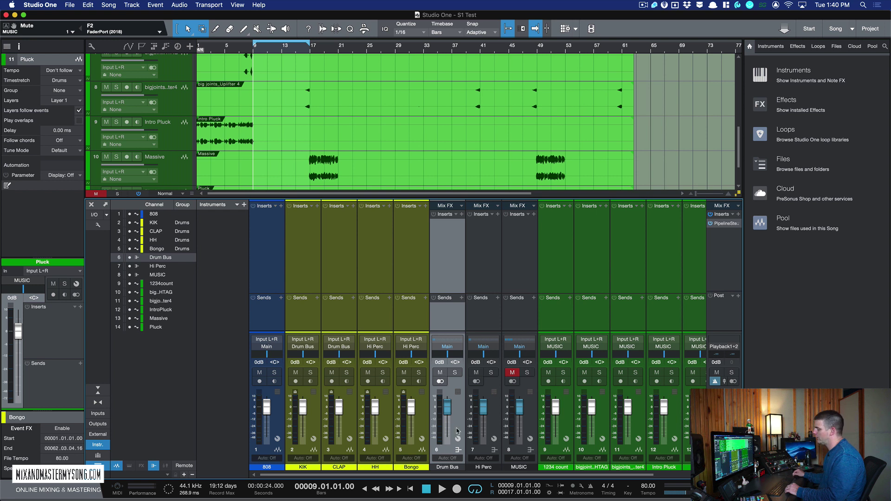
Listen to the Drum Bus on its own from bar 9, stop playback and clear the solo
{"action": "left_click", "coordinate": [456, 373]}
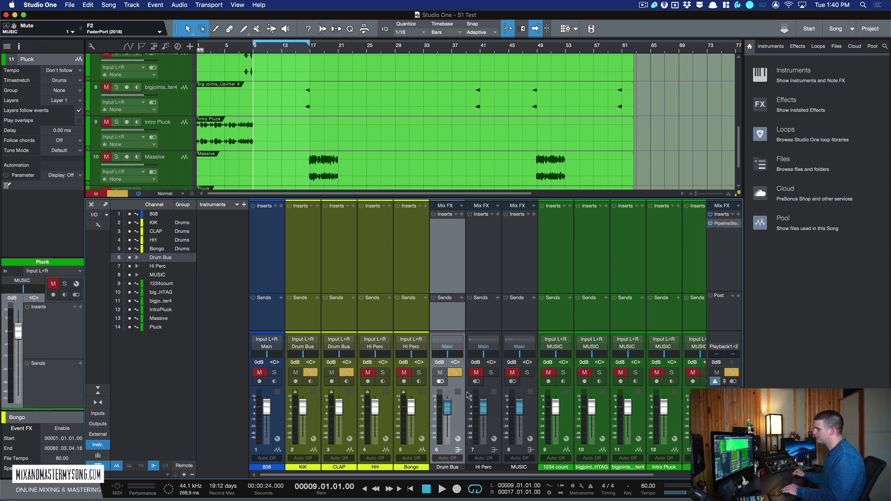
{"action": "key", "text": "space"}
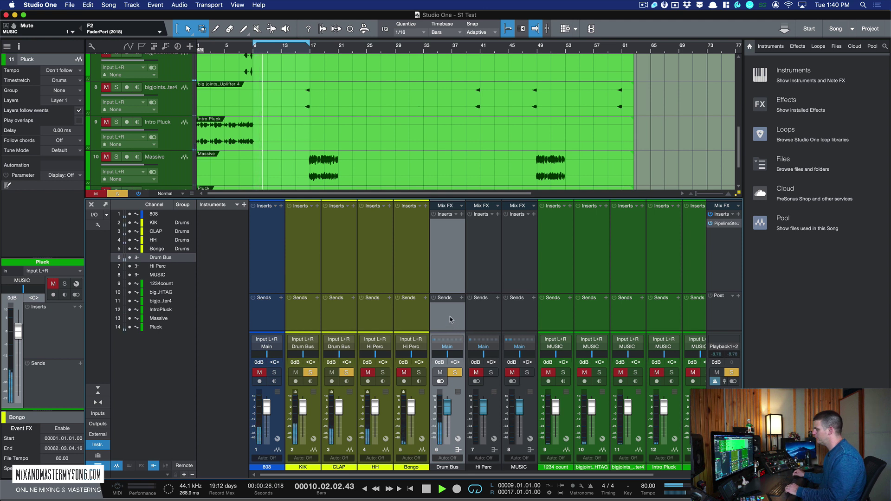
{"action": "key", "text": "space"}
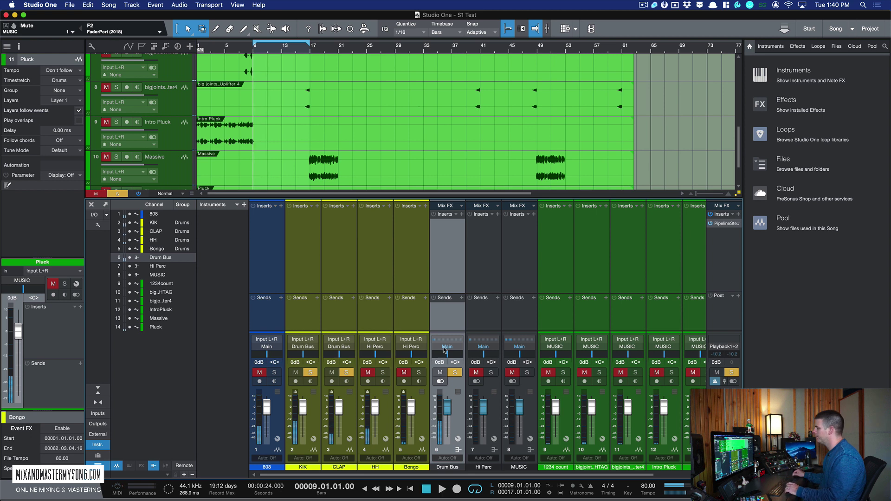
{"action": "key", "text": "shift+s"}
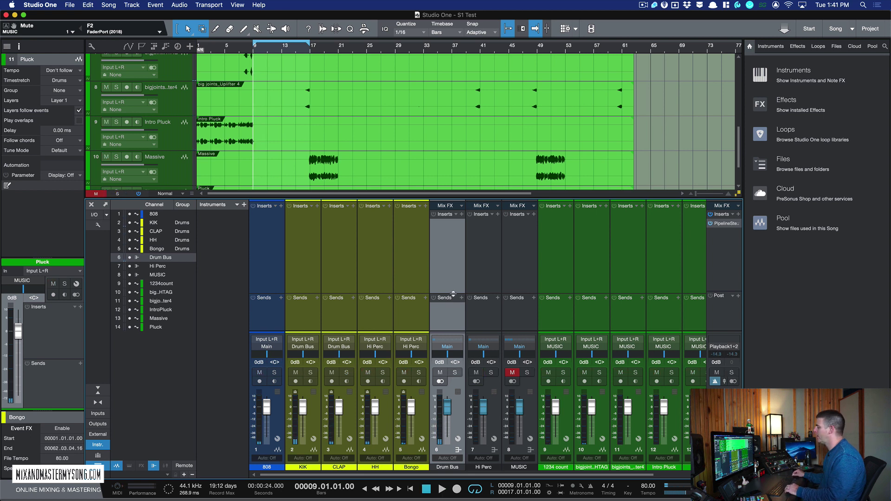
Enlarge the Sends section and insert the Compressor found with the search "comp" on the Drum Bus, keeping its window above the console
{"action": "left_click_drag", "start_coordinate": [453, 294], "coordinate": [453, 279]}
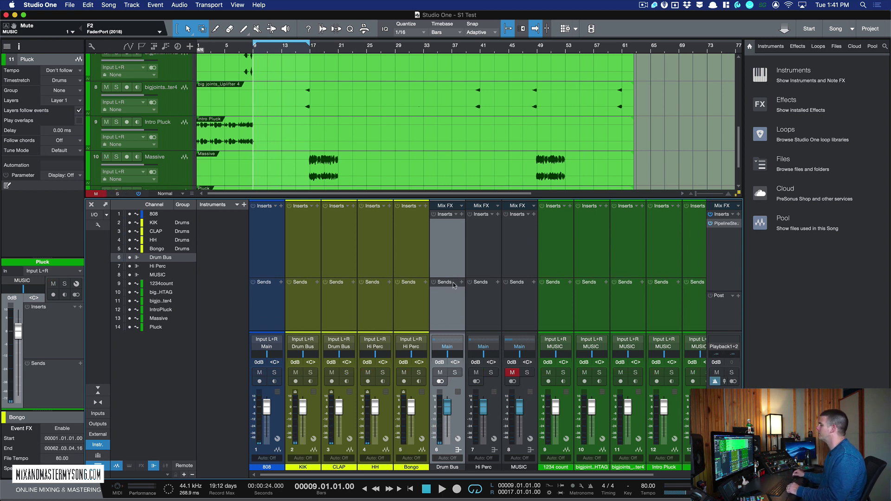
{"action": "left_click", "coordinate": [884, 46]}
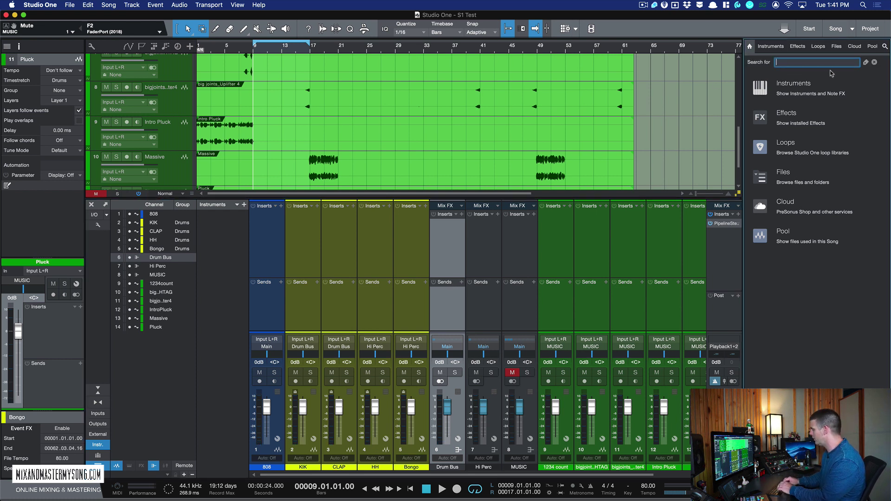
{"action": "type", "text": "comp"}
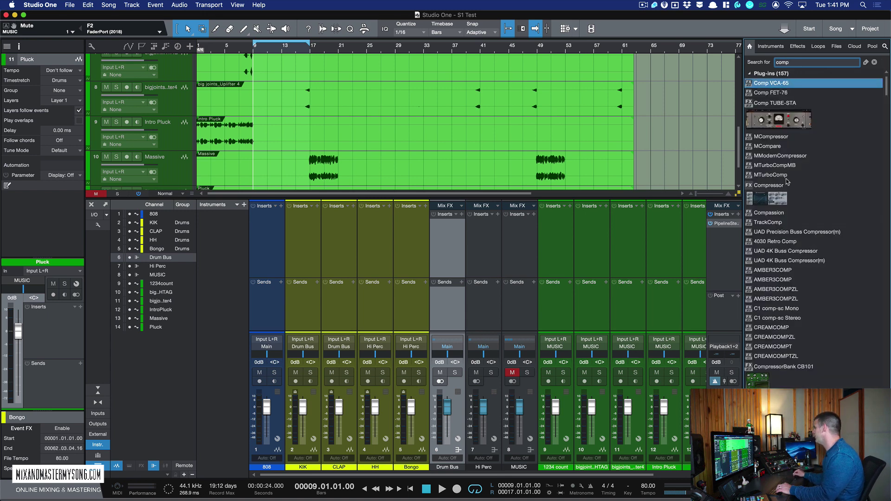
{"action": "left_click_drag", "start_coordinate": [771, 188], "coordinate": [454, 236]}
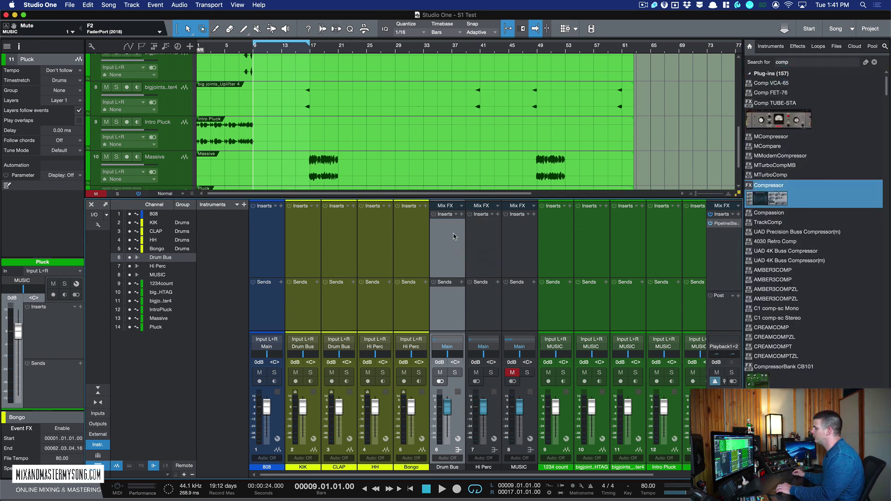
{"action": "left_click_drag", "start_coordinate": [449, 85], "coordinate": [515, 49]}
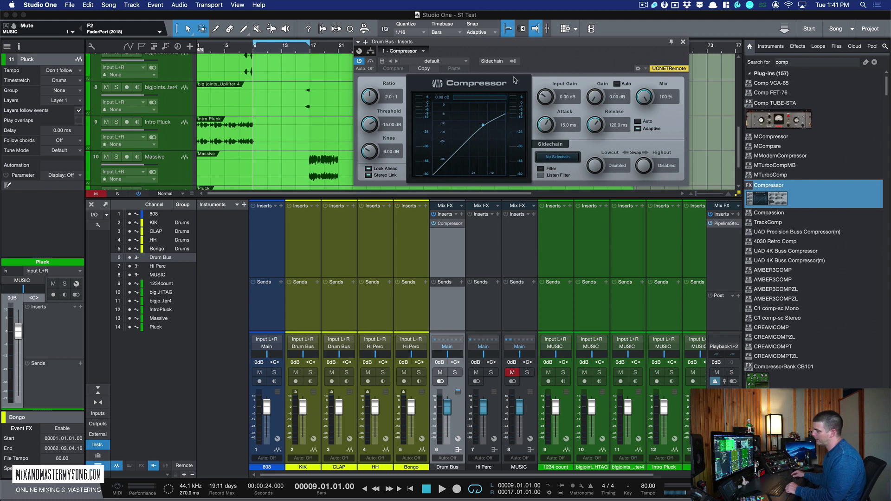
{"action": "left_click_drag", "start_coordinate": [519, 64], "coordinate": [473, 63]}
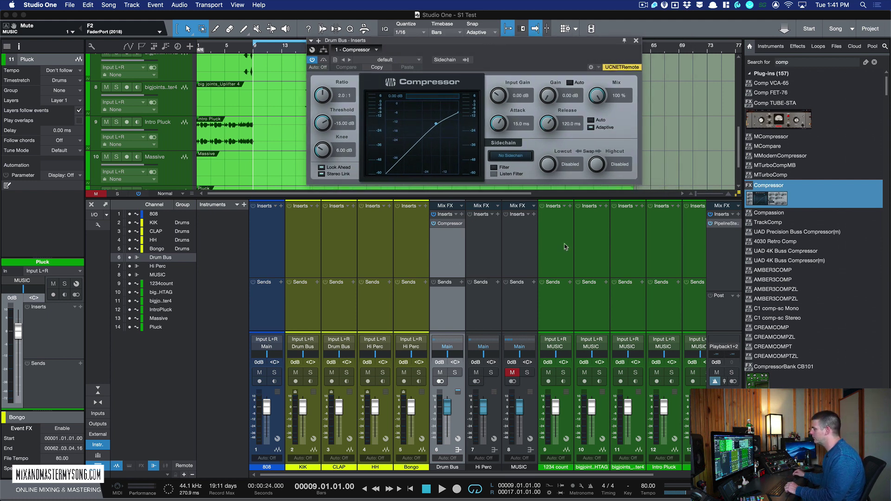
Play the song with the Drum Bus soloed and set its compressor's release to 1.00 ms
{"action": "key", "text": "space"}
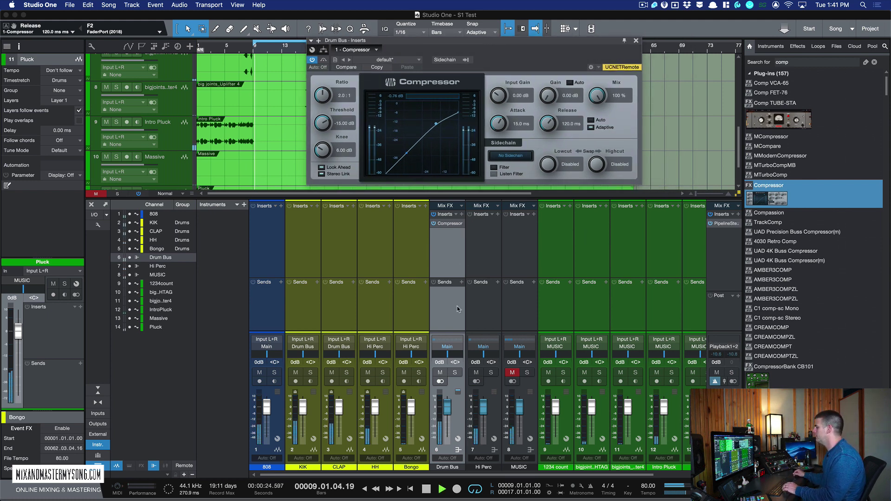
{"action": "left_click", "coordinate": [456, 371]}
{"action": "left_click", "coordinate": [456, 371]}
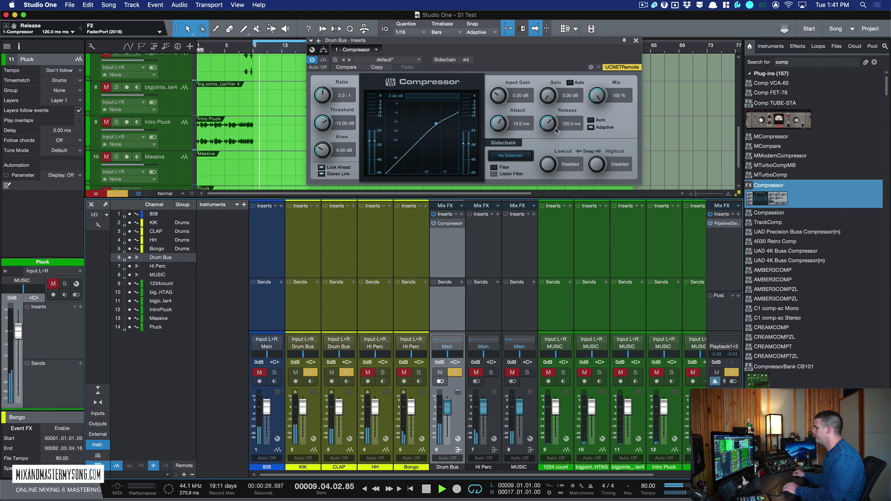
{"action": "left_click_drag", "start_coordinate": [548, 123], "coordinate": [546, 160]}
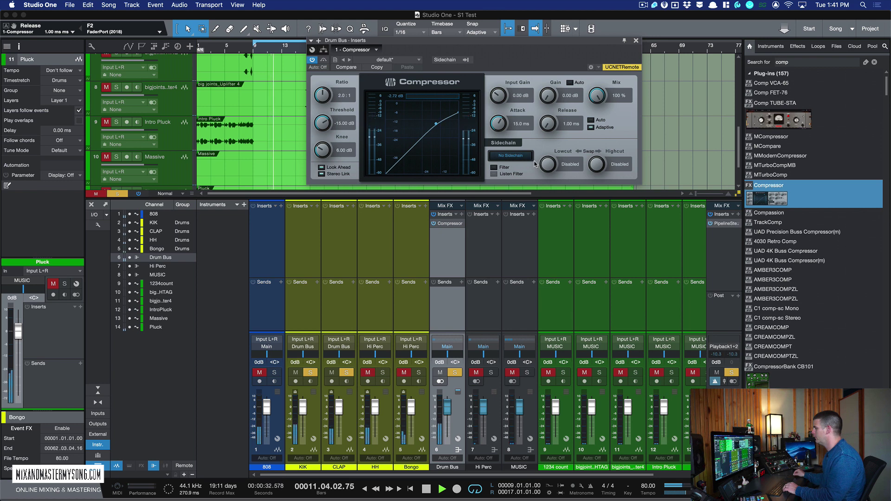
Set the compressor's ratio to 4.3:1, threshold to -32.04 dB, attack to 9.91 ms and gain to 8.64 dB, and stop playback
{"action": "left_click_drag", "start_coordinate": [323, 95], "coordinate": [322, 127]}
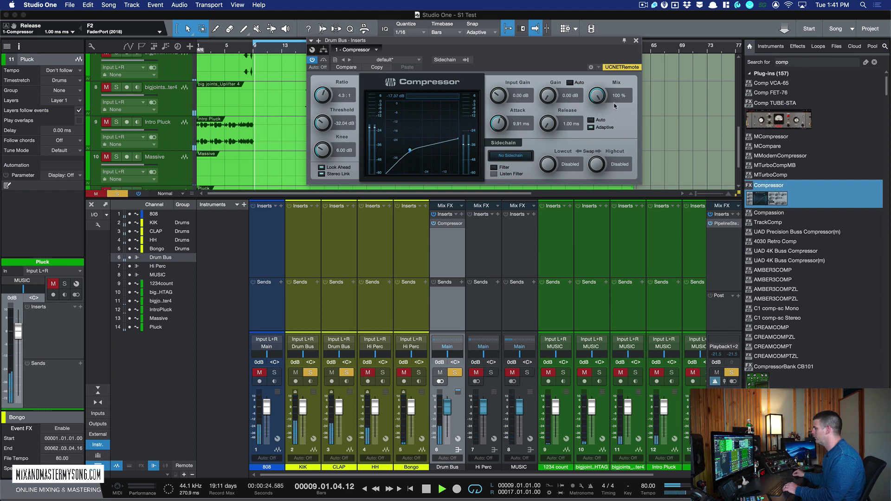
{"action": "left_click_drag", "start_coordinate": [548, 96], "coordinate": [548, 81]}
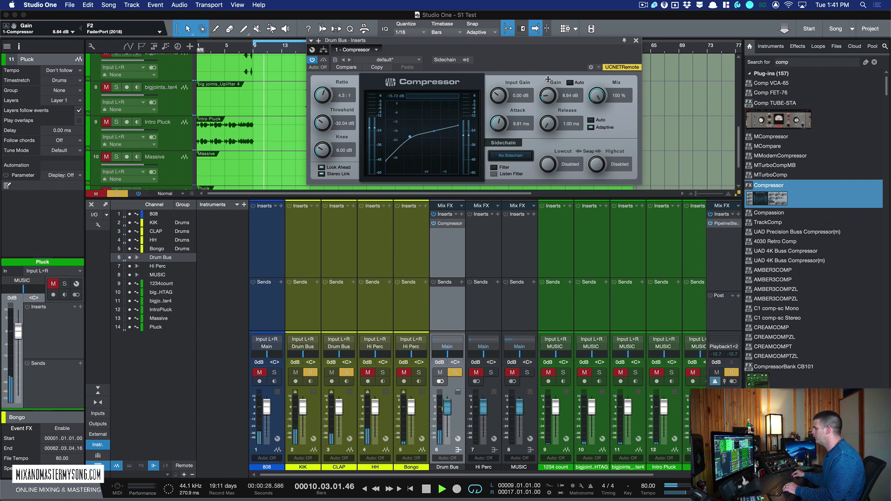
{"action": "key", "text": "space"}
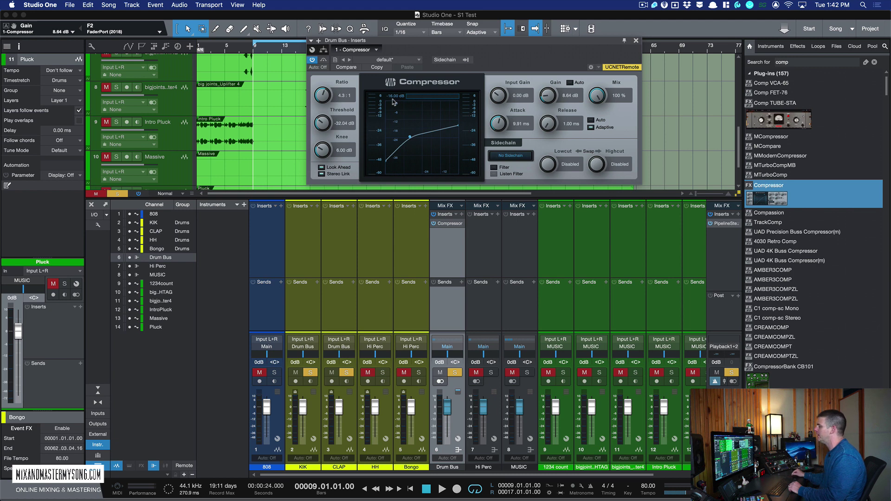
Set the Drum Bus compressor's mix to 40% during playback and compare the sound using bypass
{"action": "left_click_drag", "start_coordinate": [549, 43], "coordinate": [513, 43]}
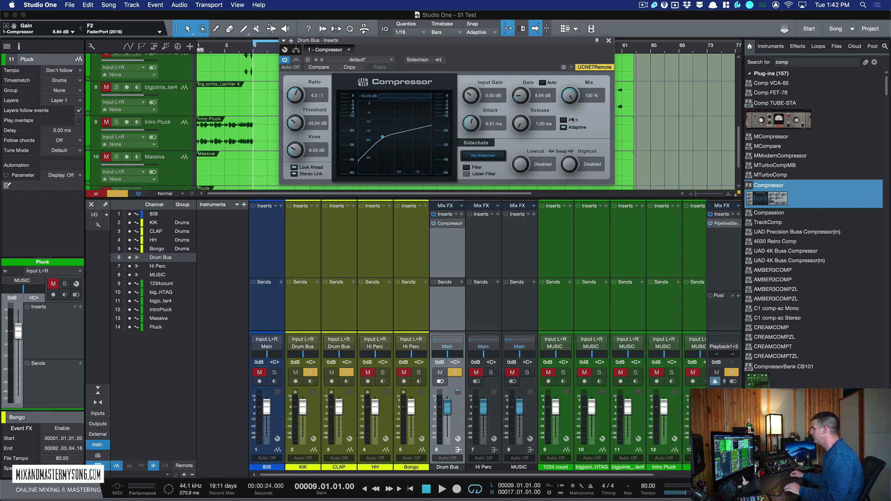
{"action": "key", "text": "space"}
{"action": "left_click_drag", "start_coordinate": [570, 96], "coordinate": [558, 136]}
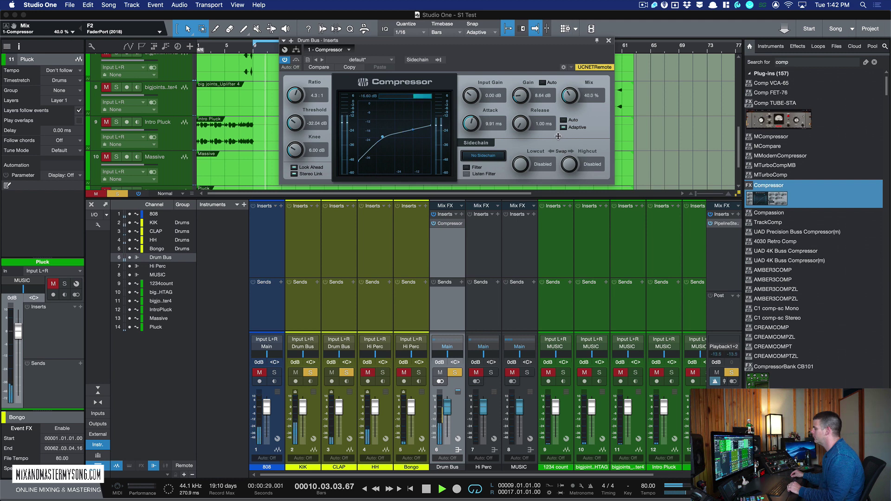
{"action": "left_click", "coordinate": [295, 61]}
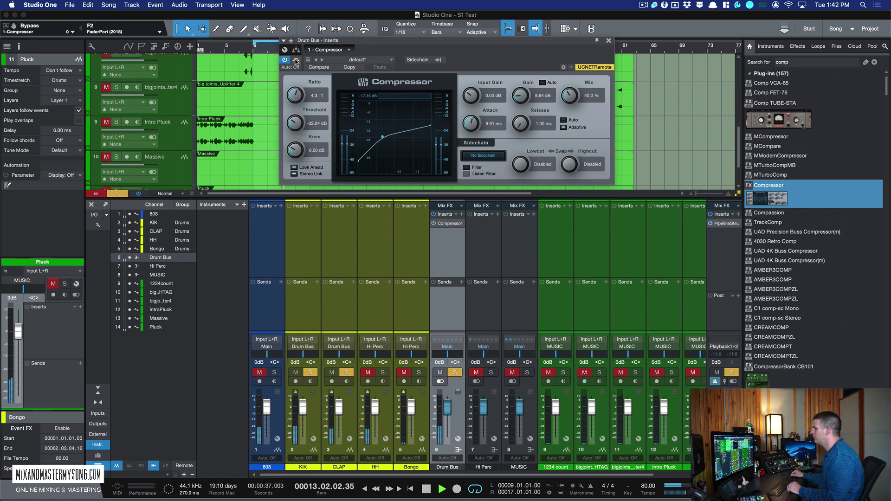
Raise the compressor's gain to 10.56 dB, compare the sound with bypass, and close the plug-in after stopping playback
{"action": "left_click_drag", "start_coordinate": [524, 99], "coordinate": [526, 98]}
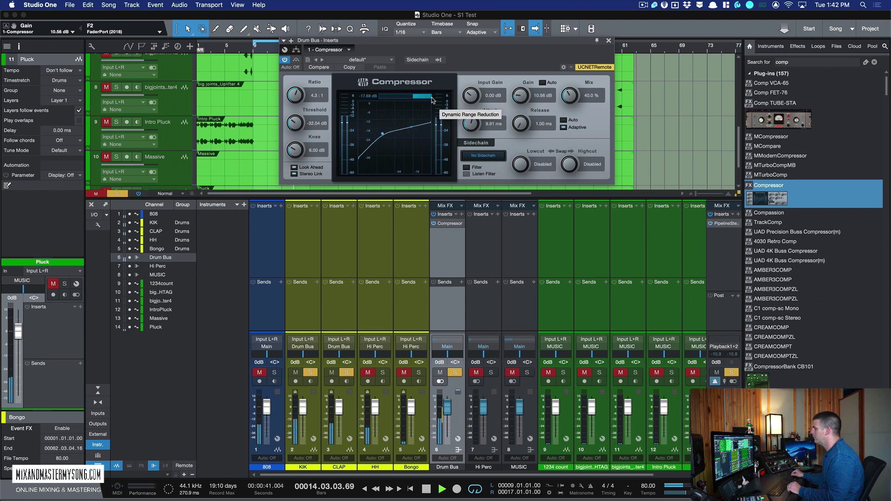
{"action": "left_click", "coordinate": [295, 60]}
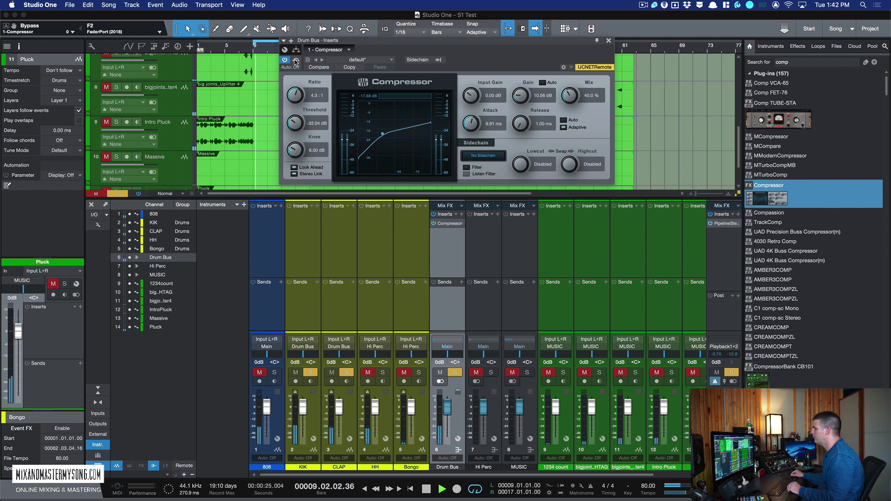
{"action": "key", "text": "space"}
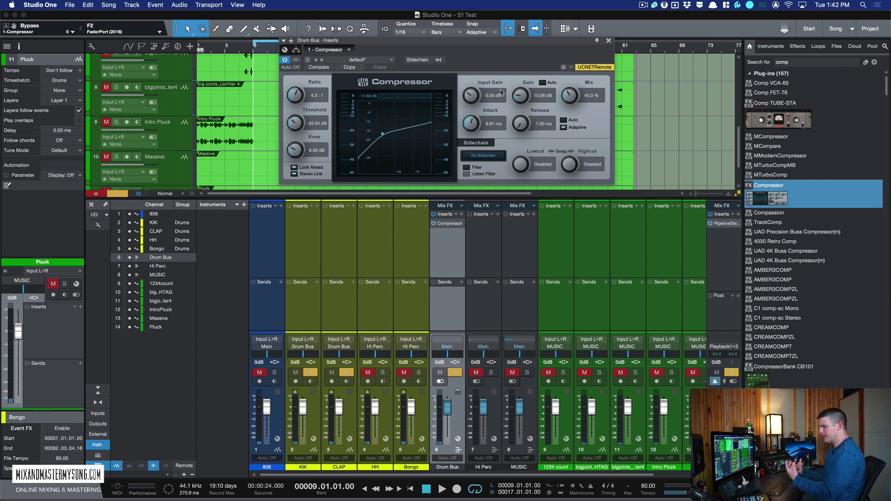
{"action": "left_click_drag", "start_coordinate": [530, 54], "coordinate": [546, 56]}
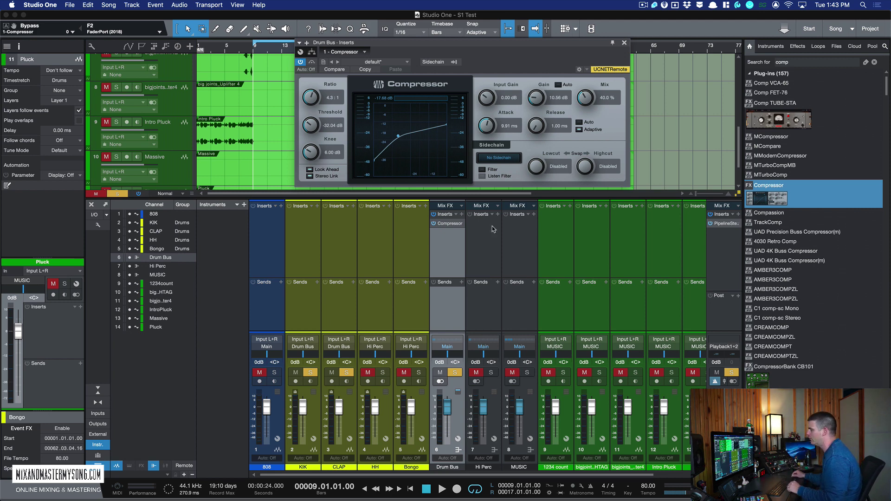
{"action": "left_click", "coordinate": [625, 43]}
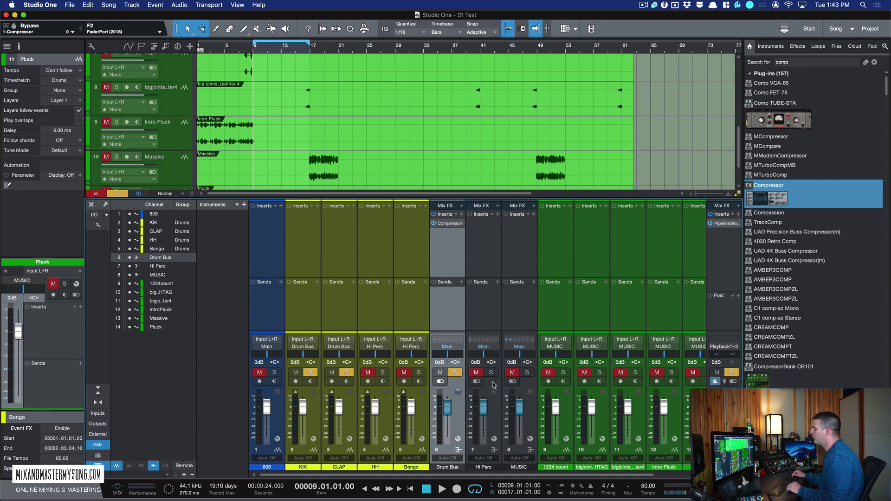
Clear the solos on the Drum Bus and Hi Perc, and lower the Hi Perc volume to -0.5 dB
{"action": "left_click", "coordinate": [475, 372]}
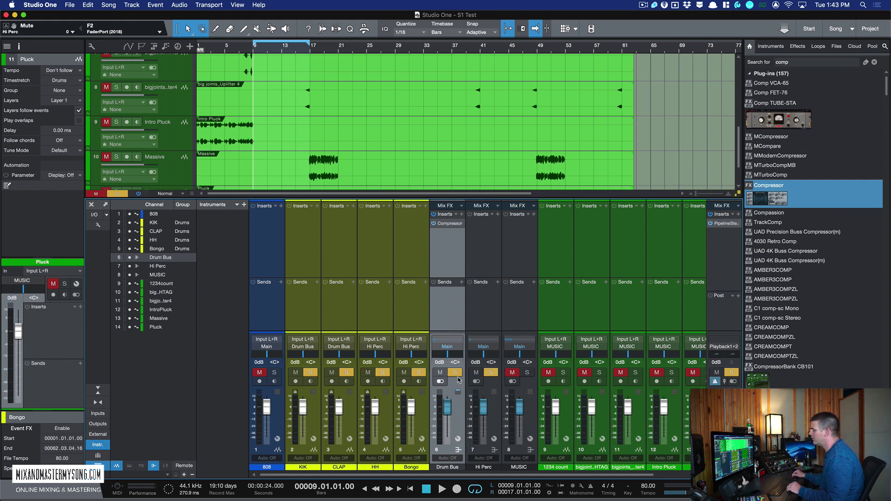
{"action": "left_click", "coordinate": [456, 373]}
{"action": "left_click", "coordinate": [491, 373]}
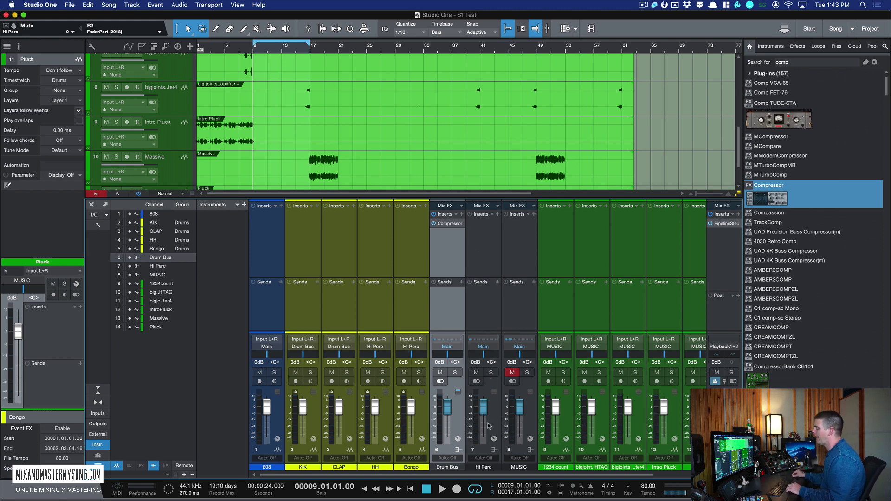
{"action": "left_click_drag", "start_coordinate": [486, 407], "coordinate": [487, 408]}
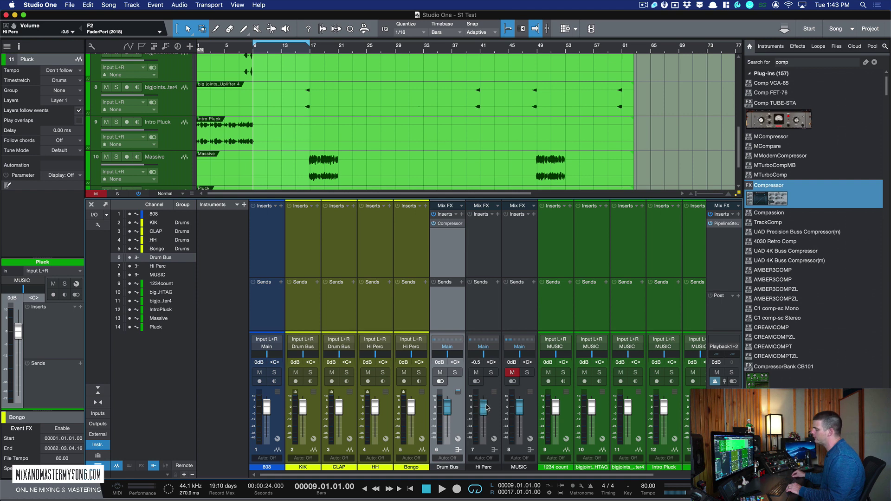
Raise the Hi Perc bus volume to +1.9 dB during playback with the 808 muted, and unmute the 808 after stopping
{"action": "key", "text": "space"}
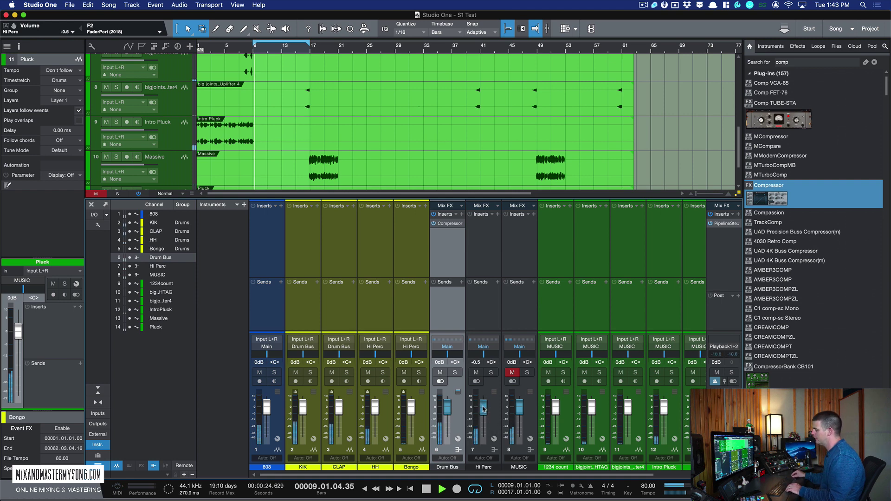
{"action": "left_click", "coordinate": [259, 372]}
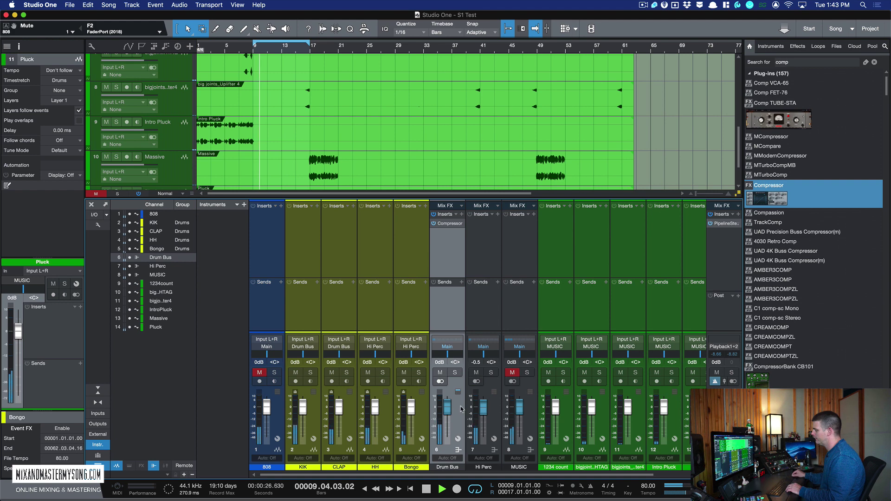
{"action": "left_click_drag", "start_coordinate": [481, 406], "coordinate": [482, 407]}
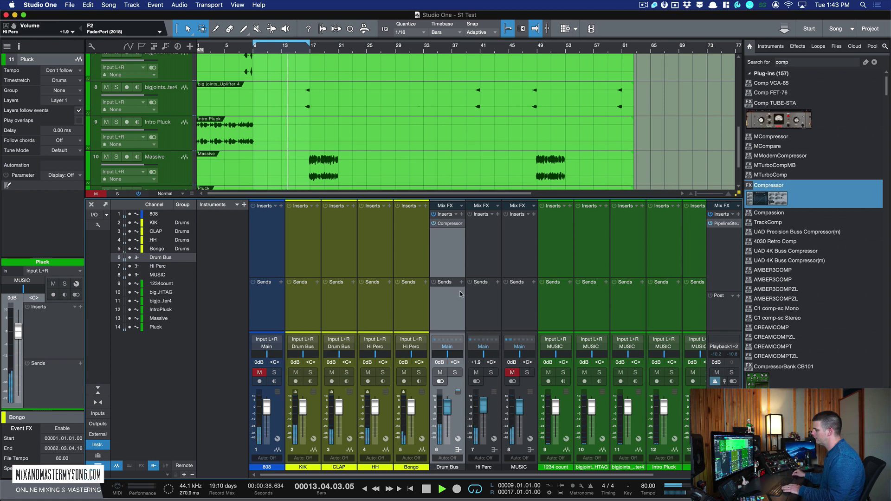
{"action": "key", "text": "space"}
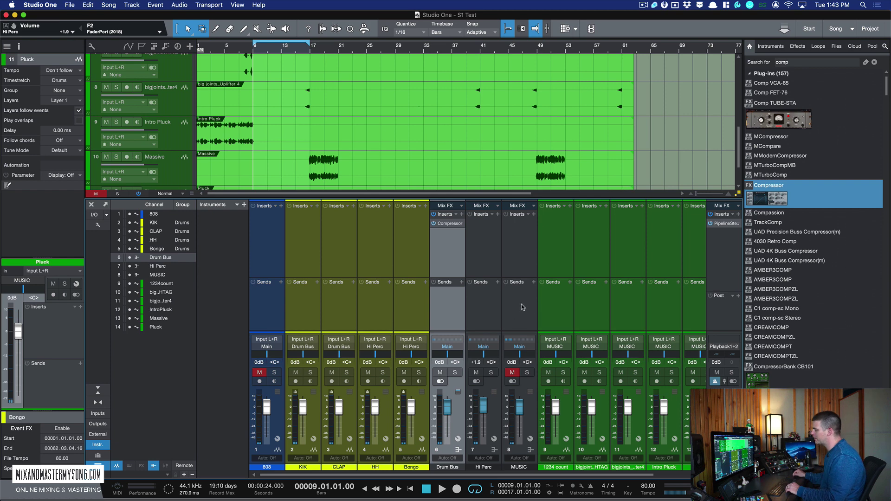
{"action": "left_click", "coordinate": [260, 372]}
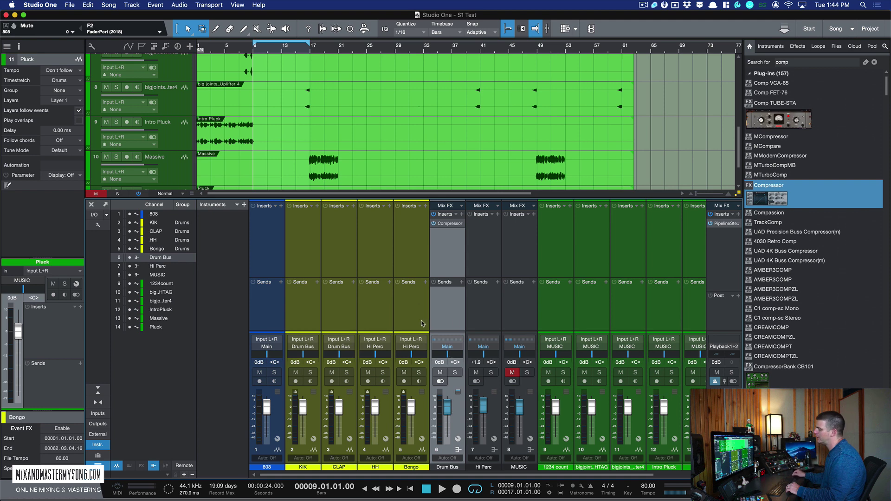
Select the 808, Hi Perc and MUSIC channels in turn, and unmute the MUSIC bus
{"action": "left_click", "coordinate": [272, 323]}
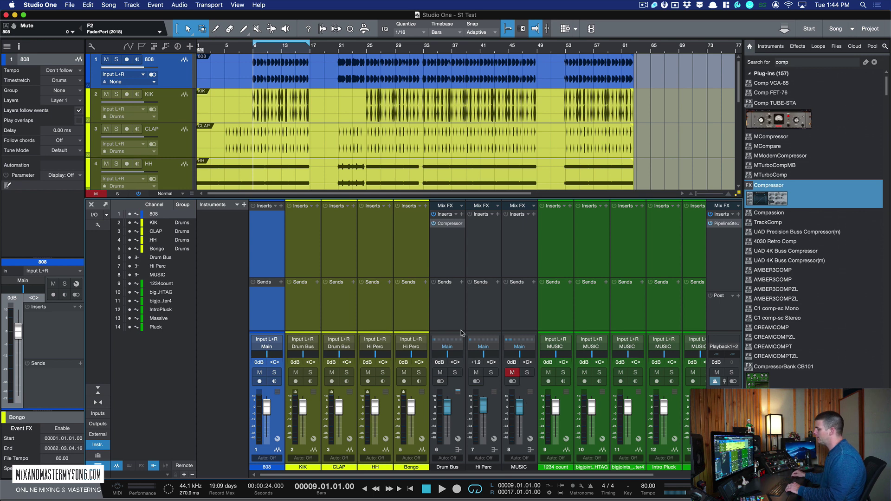
{"action": "left_click", "coordinate": [472, 310]}
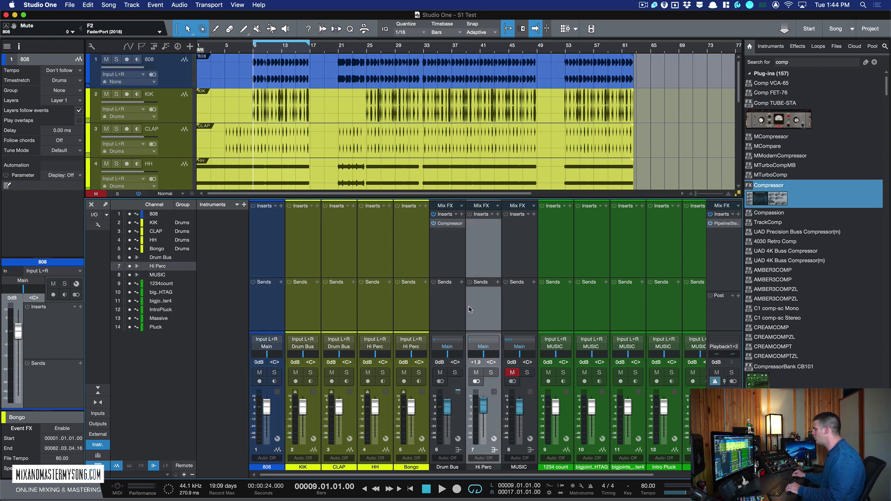
{"action": "left_click", "coordinate": [510, 307]}
{"action": "left_click", "coordinate": [512, 372]}
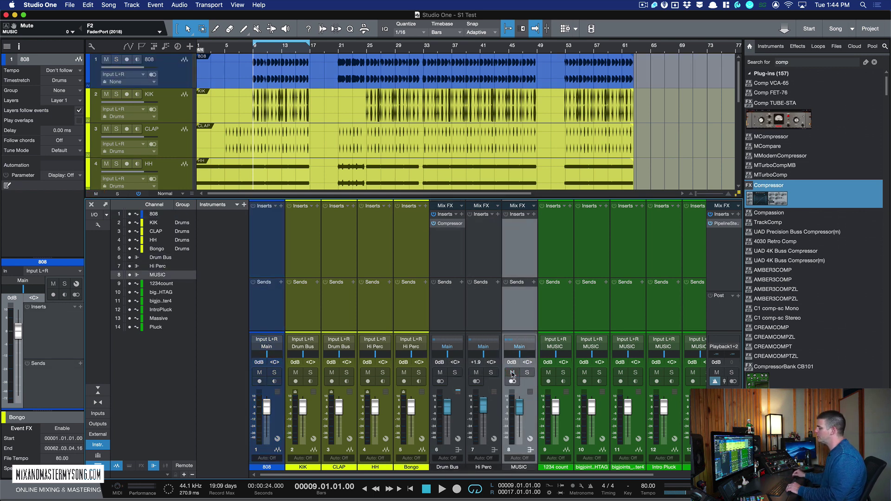
Select the tracks from 1234 count to Pluck and audition the soloed MUSIC bus around bar 17, clearing the solo after stopping
{"action": "scroll", "coordinate": [559, 283], "scroll_direction": "right", "scroll_amount": 3}
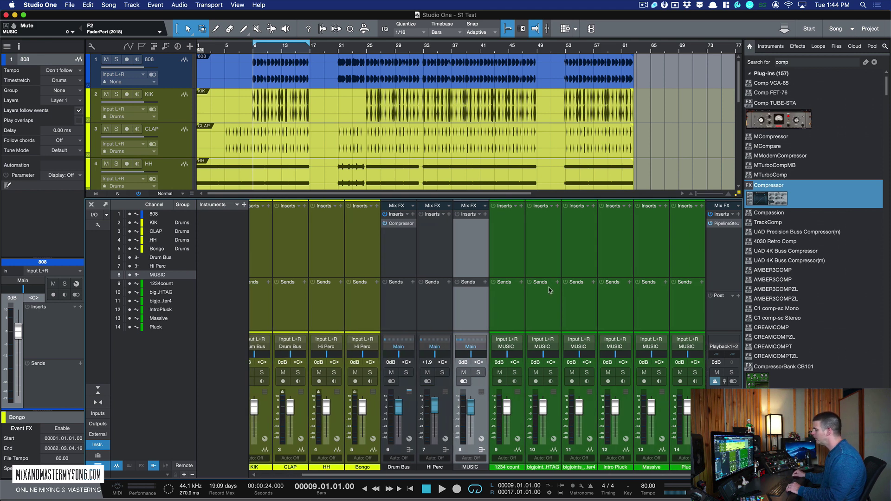
{"action": "left_click", "coordinate": [516, 295]}
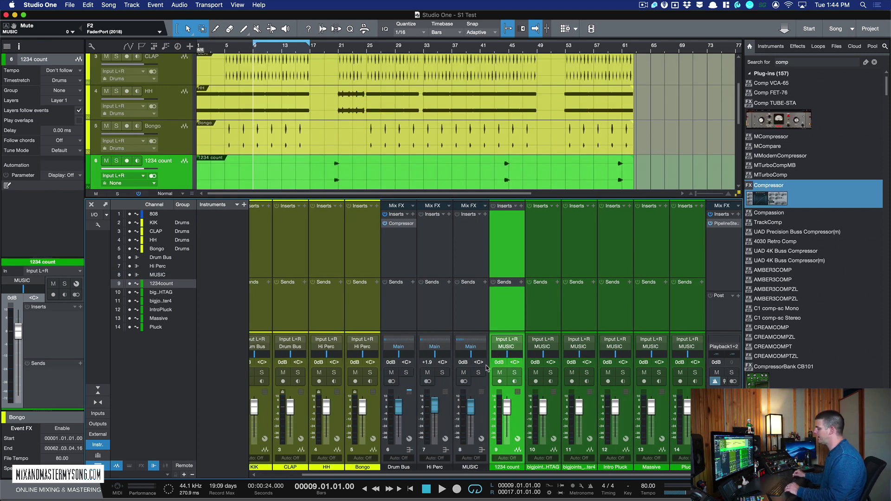
{"action": "left_click", "coordinate": [689, 309], "text": "shift"}
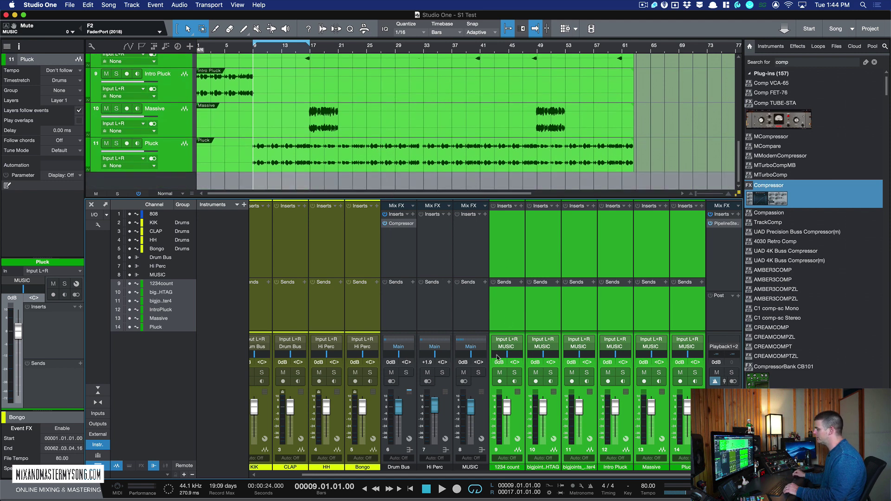
{"action": "left_click", "coordinate": [478, 373]}
{"action": "key", "text": "space"}
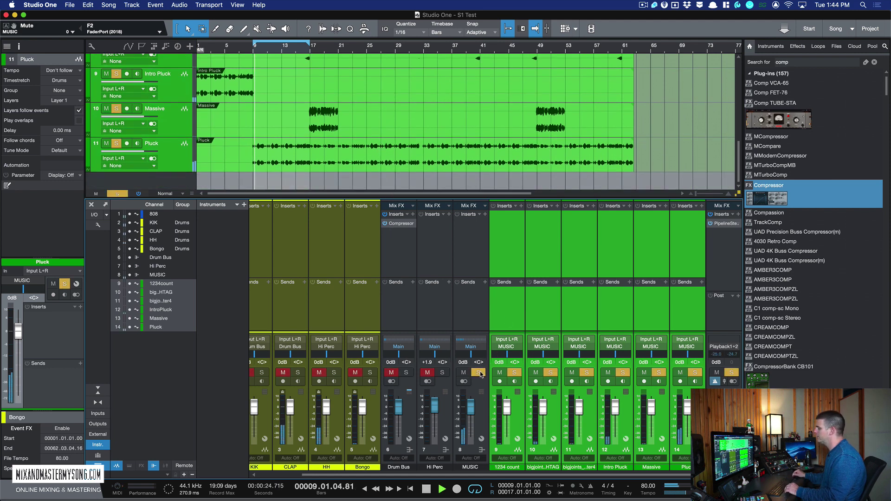
{"action": "scroll", "coordinate": [466, 306], "scroll_direction": "left", "scroll_amount": 2}
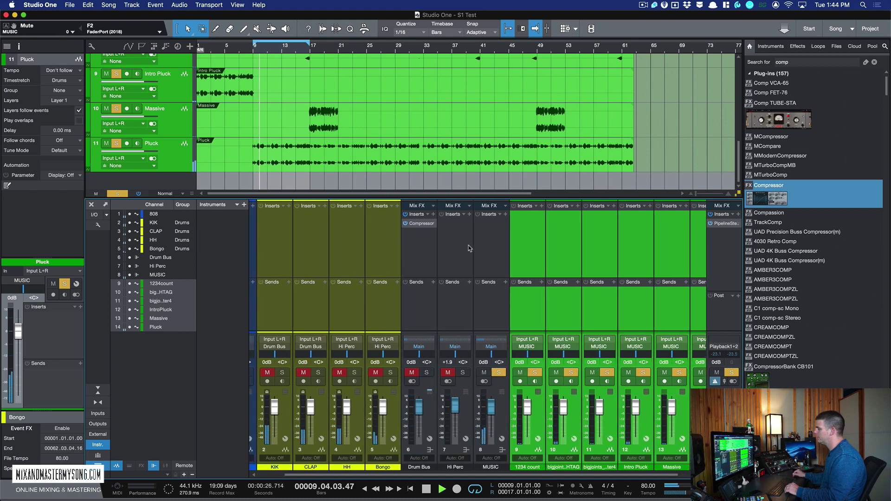
{"action": "left_click", "coordinate": [313, 46]}
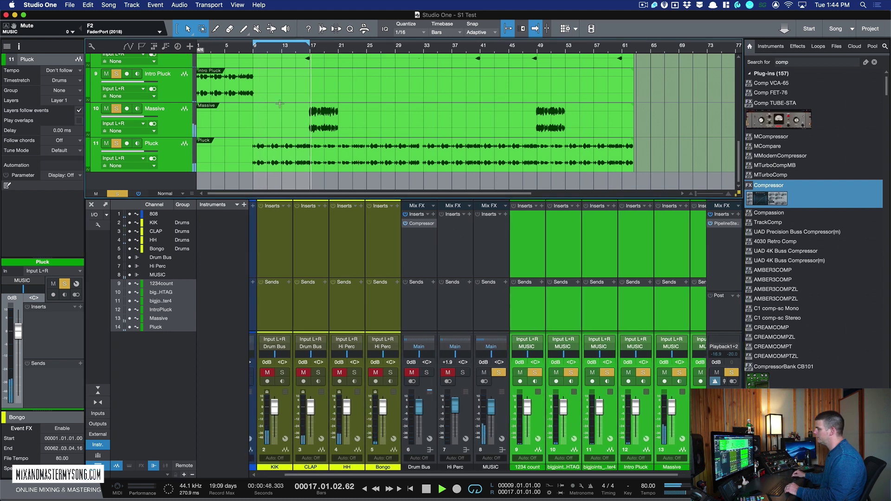
{"action": "scroll", "coordinate": [501, 277], "scroll_direction": "left", "scroll_amount": 2}
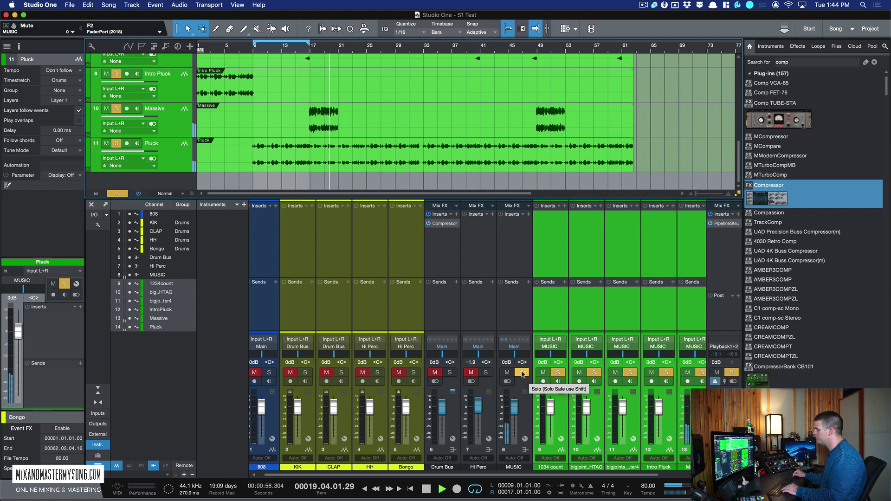
{"action": "key", "text": "space"}
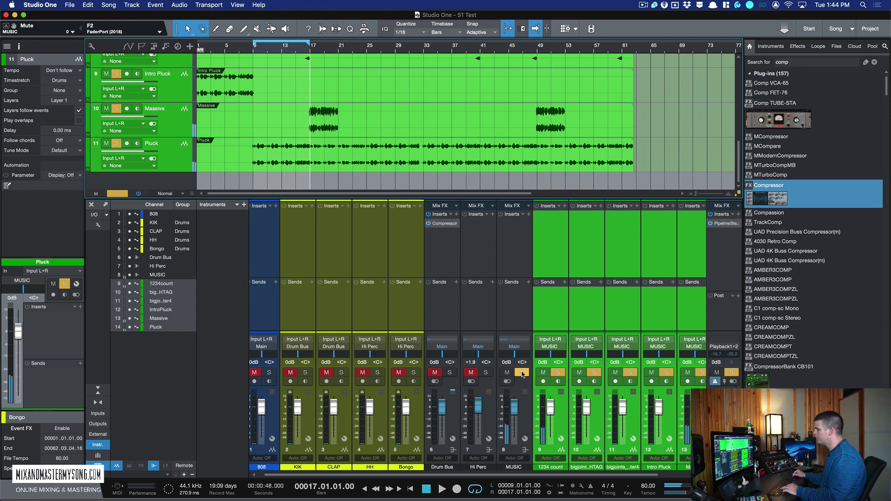
{"action": "left_click", "coordinate": [522, 373]}
Insert the bx_digital V3 equalizer on the MUSIC bus and move its window clear of the bus channels
{"action": "left_click", "coordinate": [529, 214]}
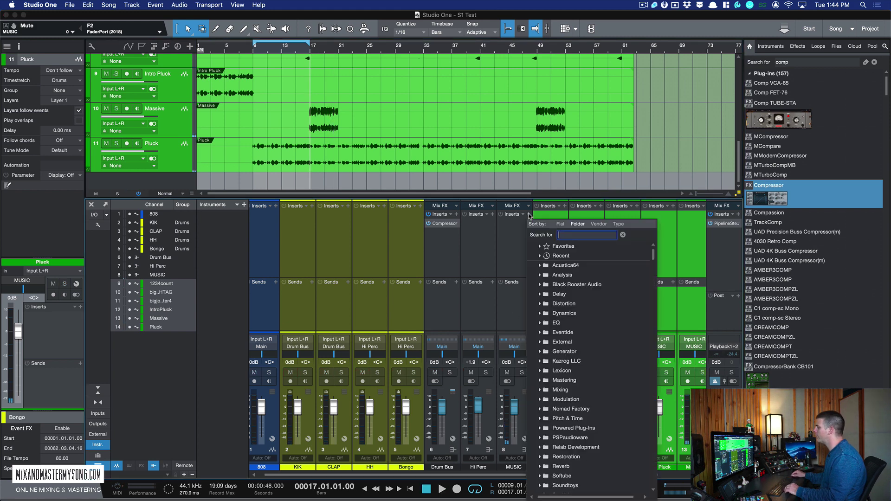
{"action": "type", "text": "v3"}
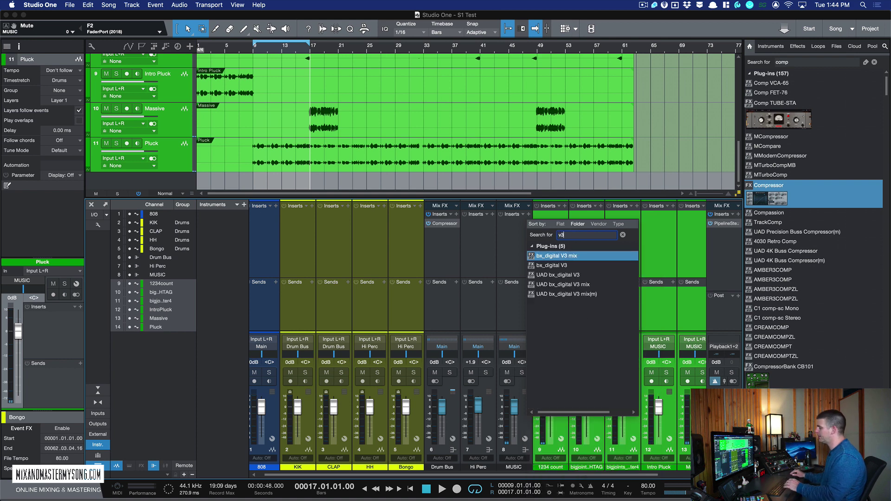
{"action": "left_click", "coordinate": [557, 268]}
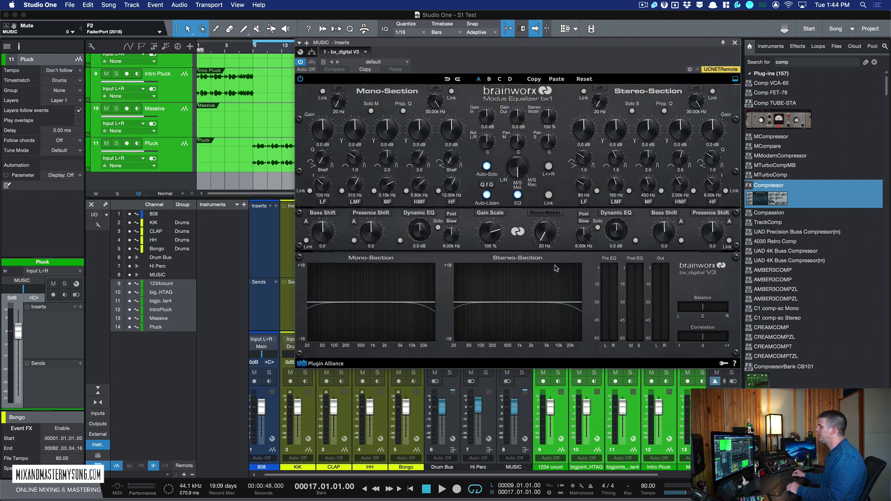
{"action": "left_click_drag", "start_coordinate": [541, 48], "coordinate": [426, 39]}
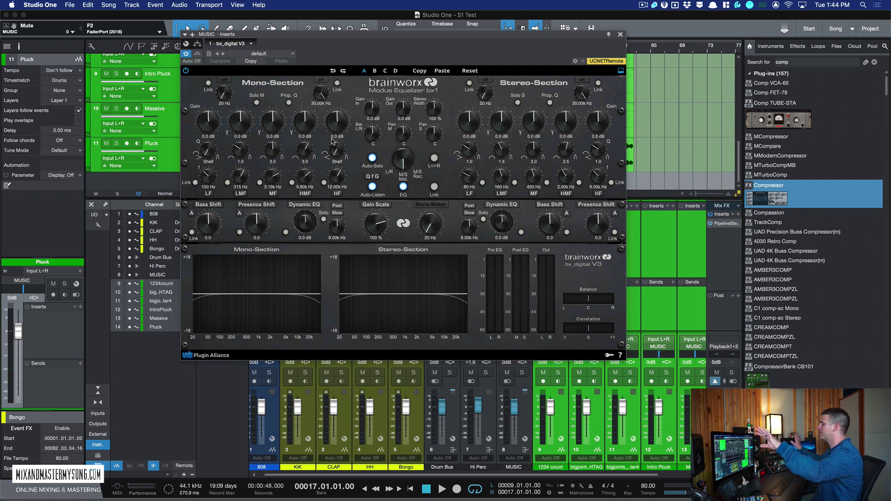
{"action": "left_click_drag", "start_coordinate": [422, 35], "coordinate": [355, 28]}
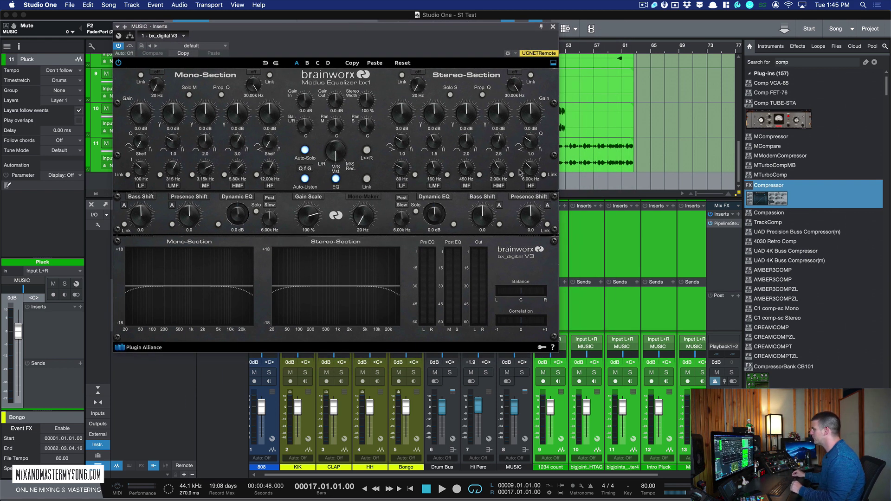
Set the Stereo-Section HF band to a shelf at 6 kHz with +2.2 dB gain, and move the plug-in window aside
{"action": "left_click_drag", "start_coordinate": [529, 141], "coordinate": [527, 152]}
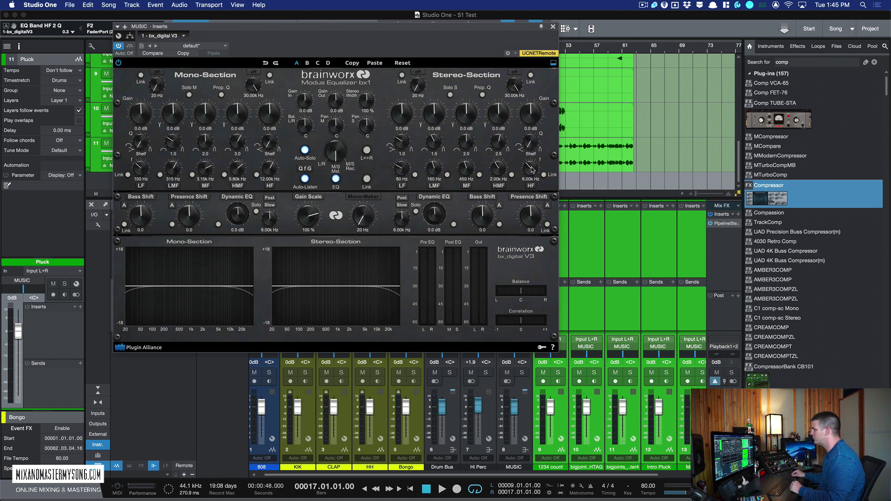
{"action": "left_click", "coordinate": [533, 170]}
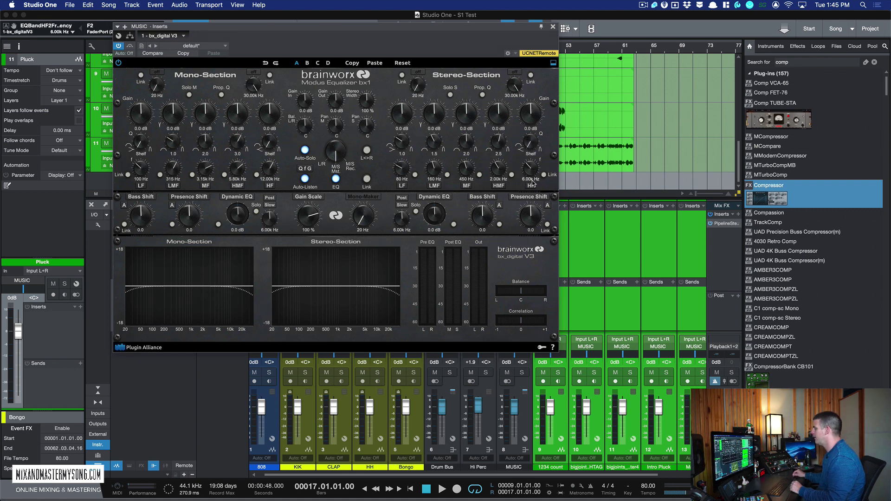
{"action": "left_click_drag", "start_coordinate": [525, 132], "coordinate": [534, 120]}
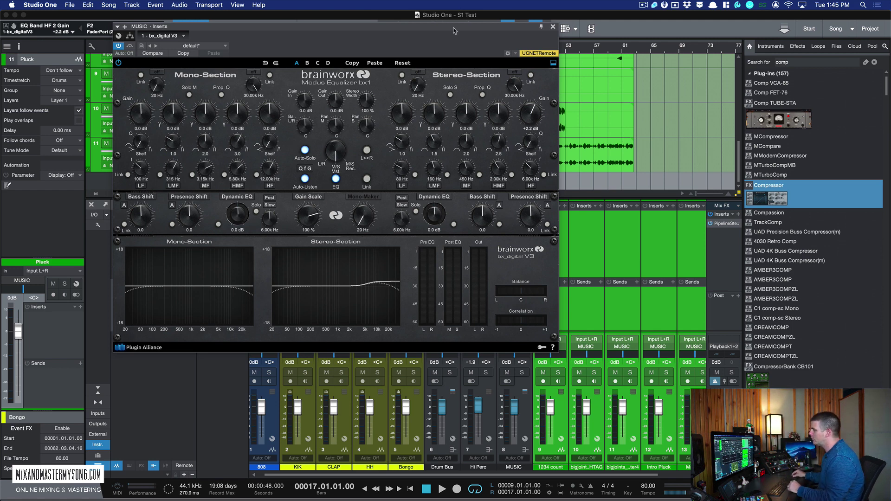
{"action": "left_click_drag", "start_coordinate": [453, 31], "coordinate": [503, 30]}
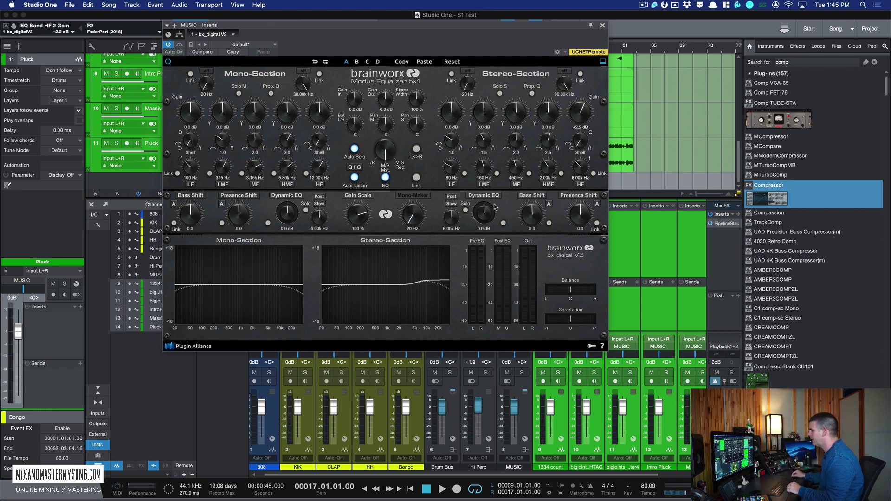
{"action": "left_click_drag", "start_coordinate": [483, 27], "coordinate": [344, 22]}
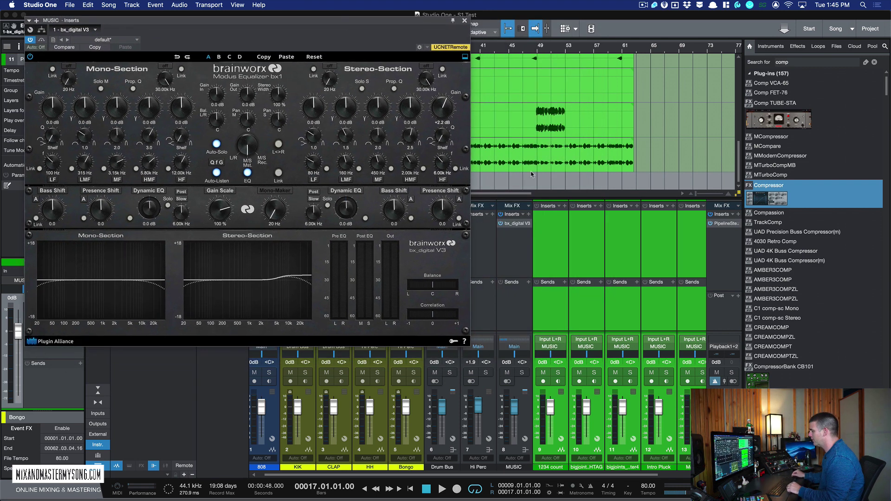
Compare the equalizer with bypass during playback, and set the Stereo-Section HF gain to +3.0 dB before stopping
{"action": "key", "text": "space"}
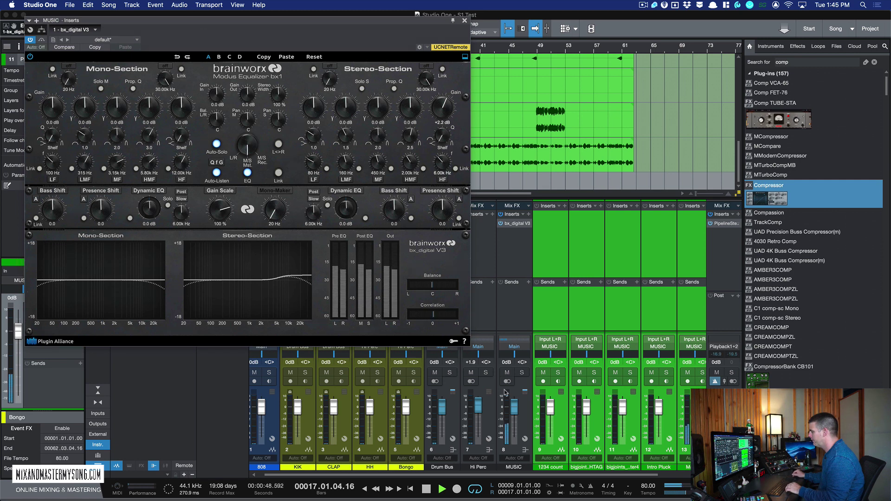
{"action": "left_click", "coordinate": [41, 41]}
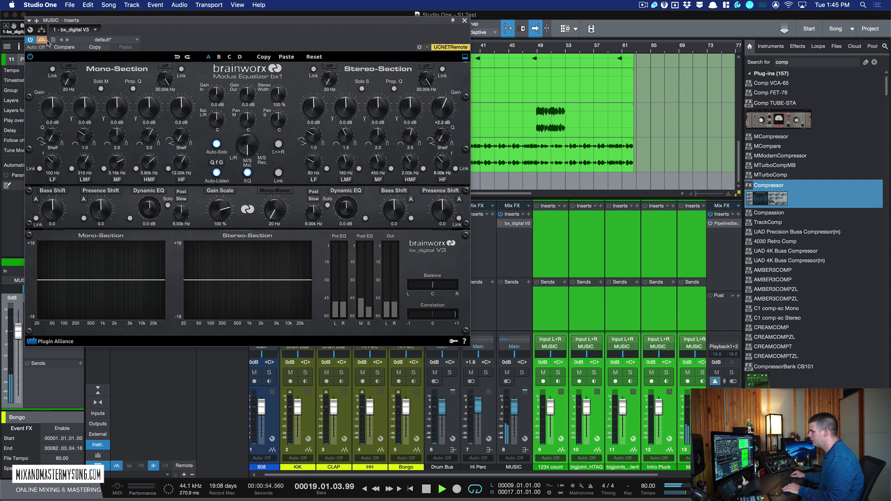
{"action": "left_click", "coordinate": [41, 41]}
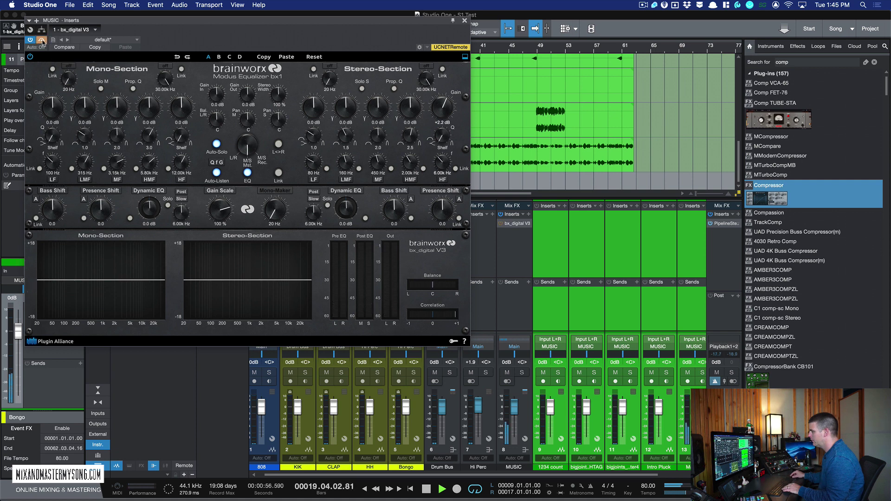
{"action": "left_click_drag", "start_coordinate": [440, 108], "coordinate": [443, 111]}
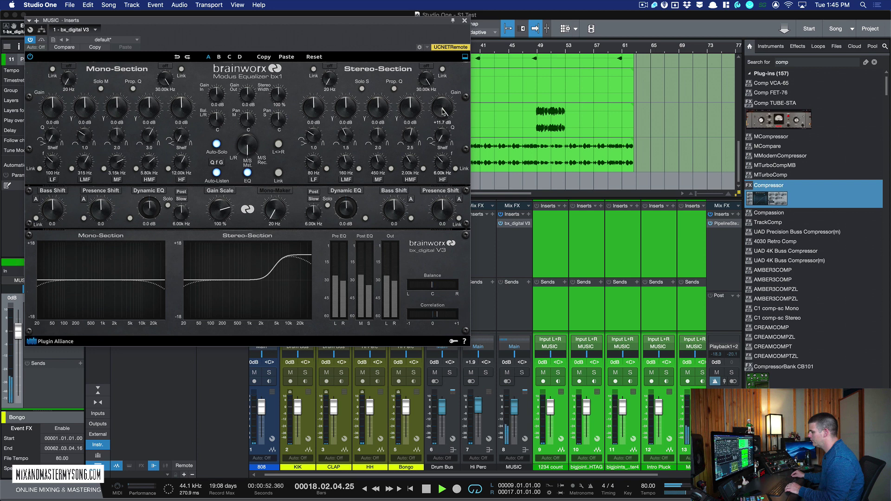
{"action": "mouse_move", "coordinate": [444, 111]}
{"action": "left_mouse_down"}
{"action": "mouse_move", "coordinate": [437, 135]}
{"action": "mouse_move", "coordinate": [445, 108]}
{"action": "left_mouse_up"}
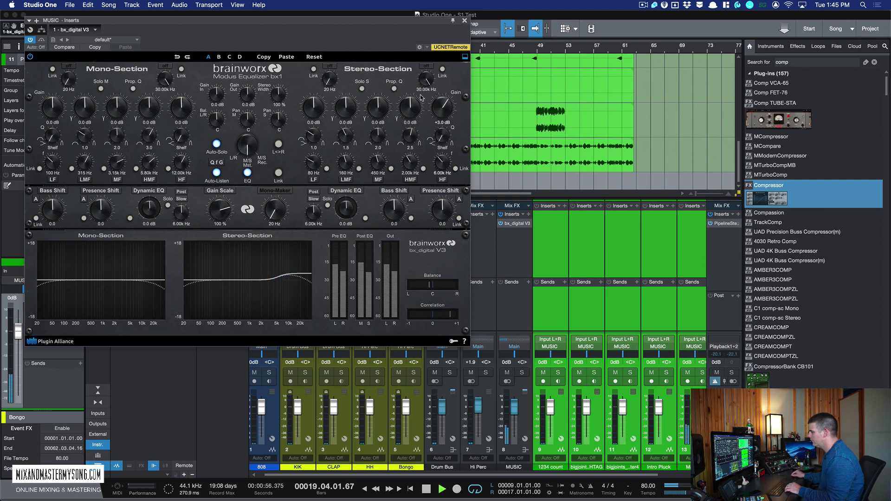
{"action": "key", "text": "space"}
Set the equalizer's Mono-Maker to 72 Hz
{"action": "left_click_drag", "start_coordinate": [329, 21], "coordinate": [385, 22]}
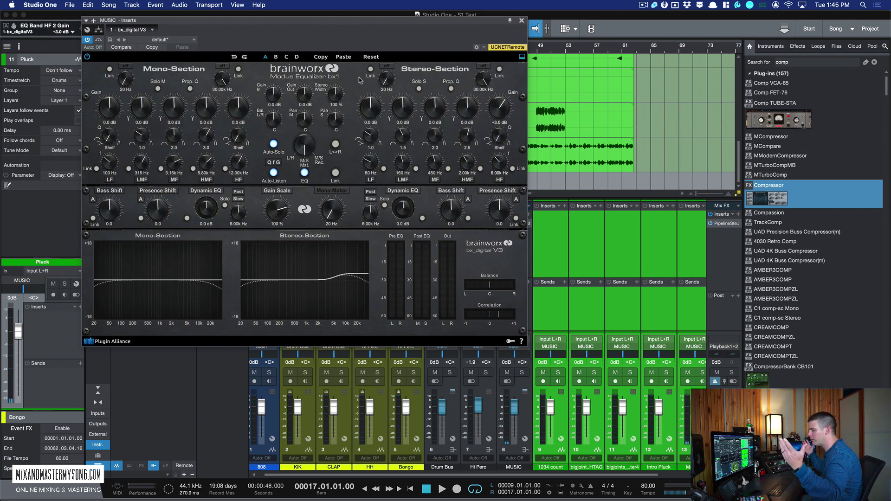
{"action": "left_click_drag", "start_coordinate": [373, 33], "coordinate": [415, 26]}
{"action": "left_click_drag", "start_coordinate": [364, 194], "coordinate": [374, 190]}
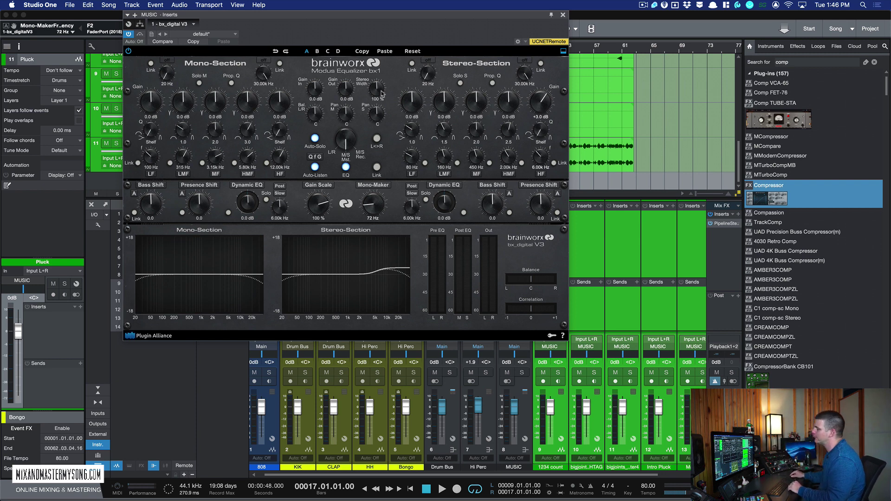
Play the song and compare the MUSIC bus with the equalizer bypassed and active, and stop playback
{"action": "left_click_drag", "start_coordinate": [374, 22], "coordinate": [404, 21]}
{"action": "key", "text": "space"}
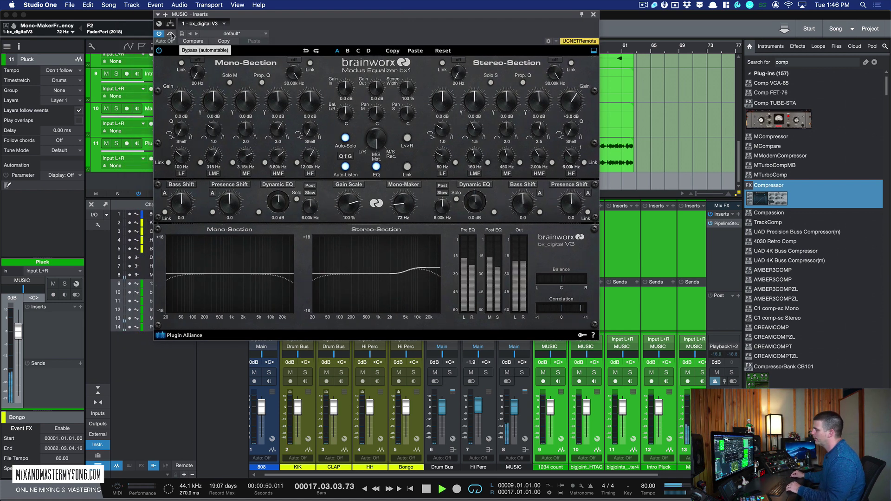
{"action": "left_click", "coordinate": [172, 34]}
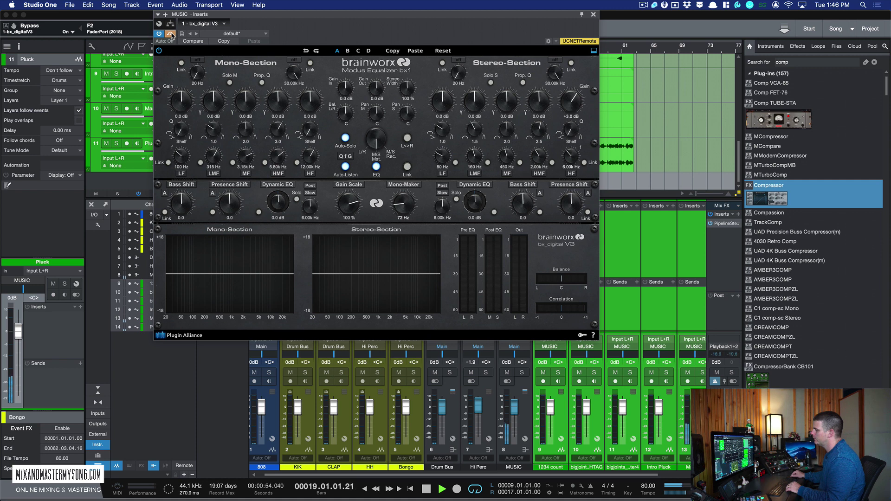
{"action": "left_click", "coordinate": [171, 34]}
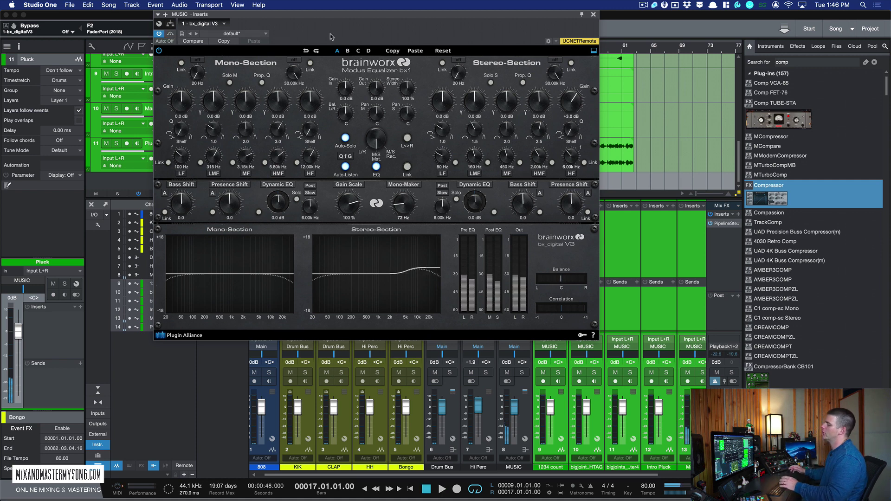
{"action": "key", "text": "space"}
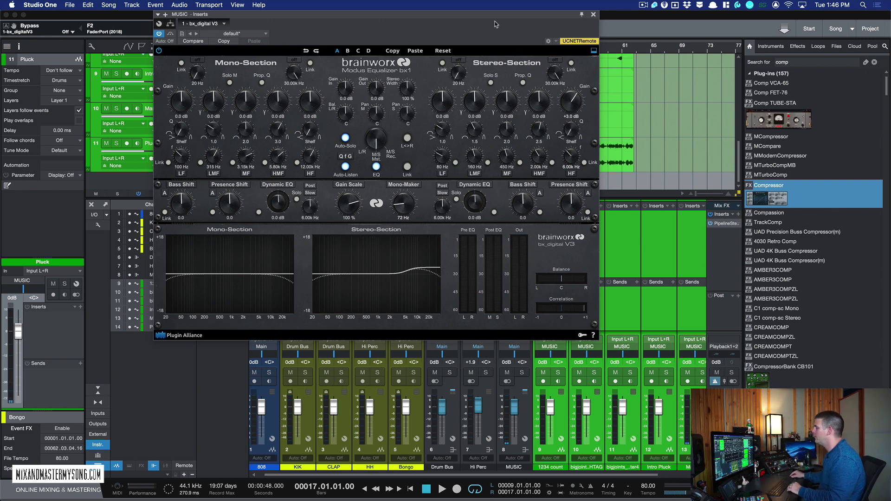
{"action": "left_click_drag", "start_coordinate": [494, 15], "coordinate": [591, 15]}
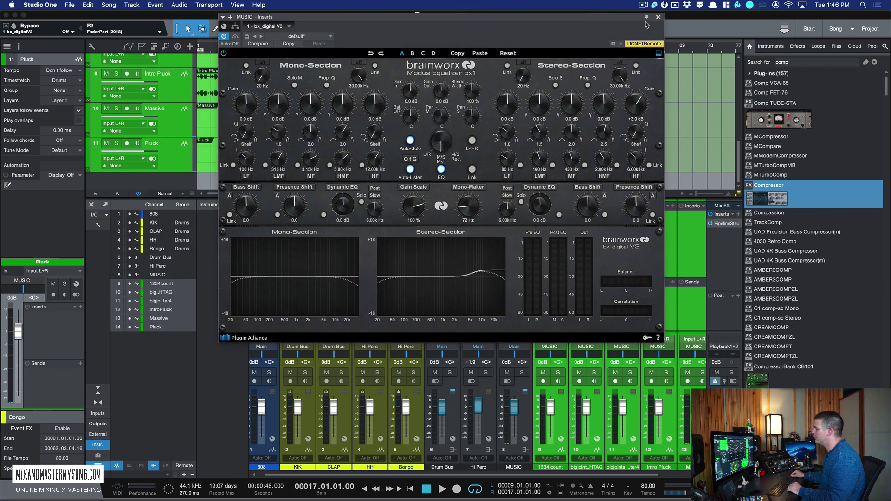